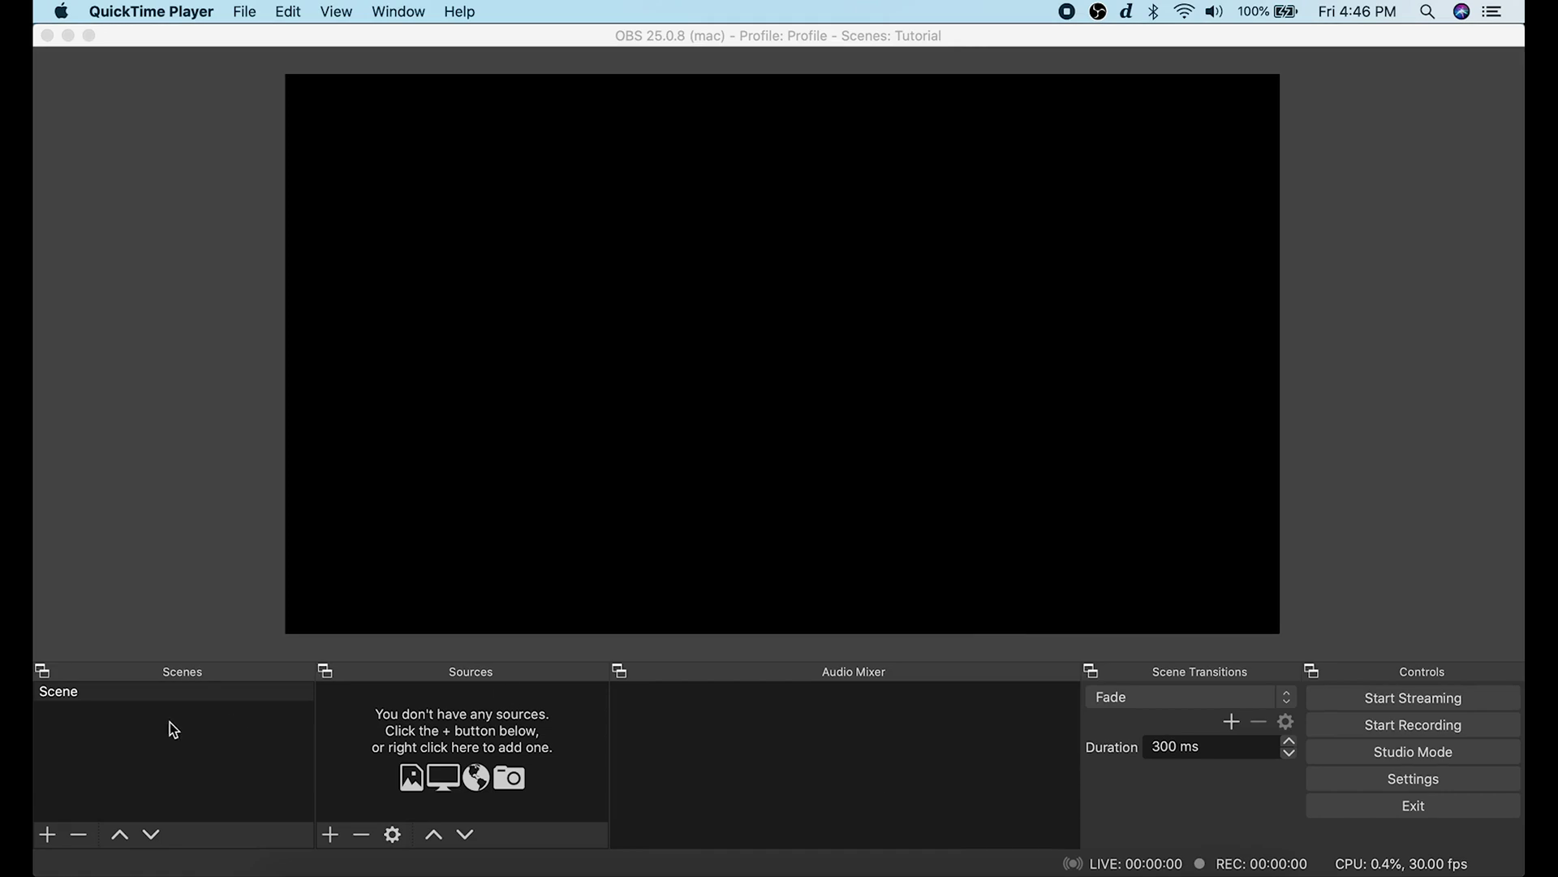
Rename the existing scene to Alter and add a second scene named Pulpit.
right_click(78, 690)
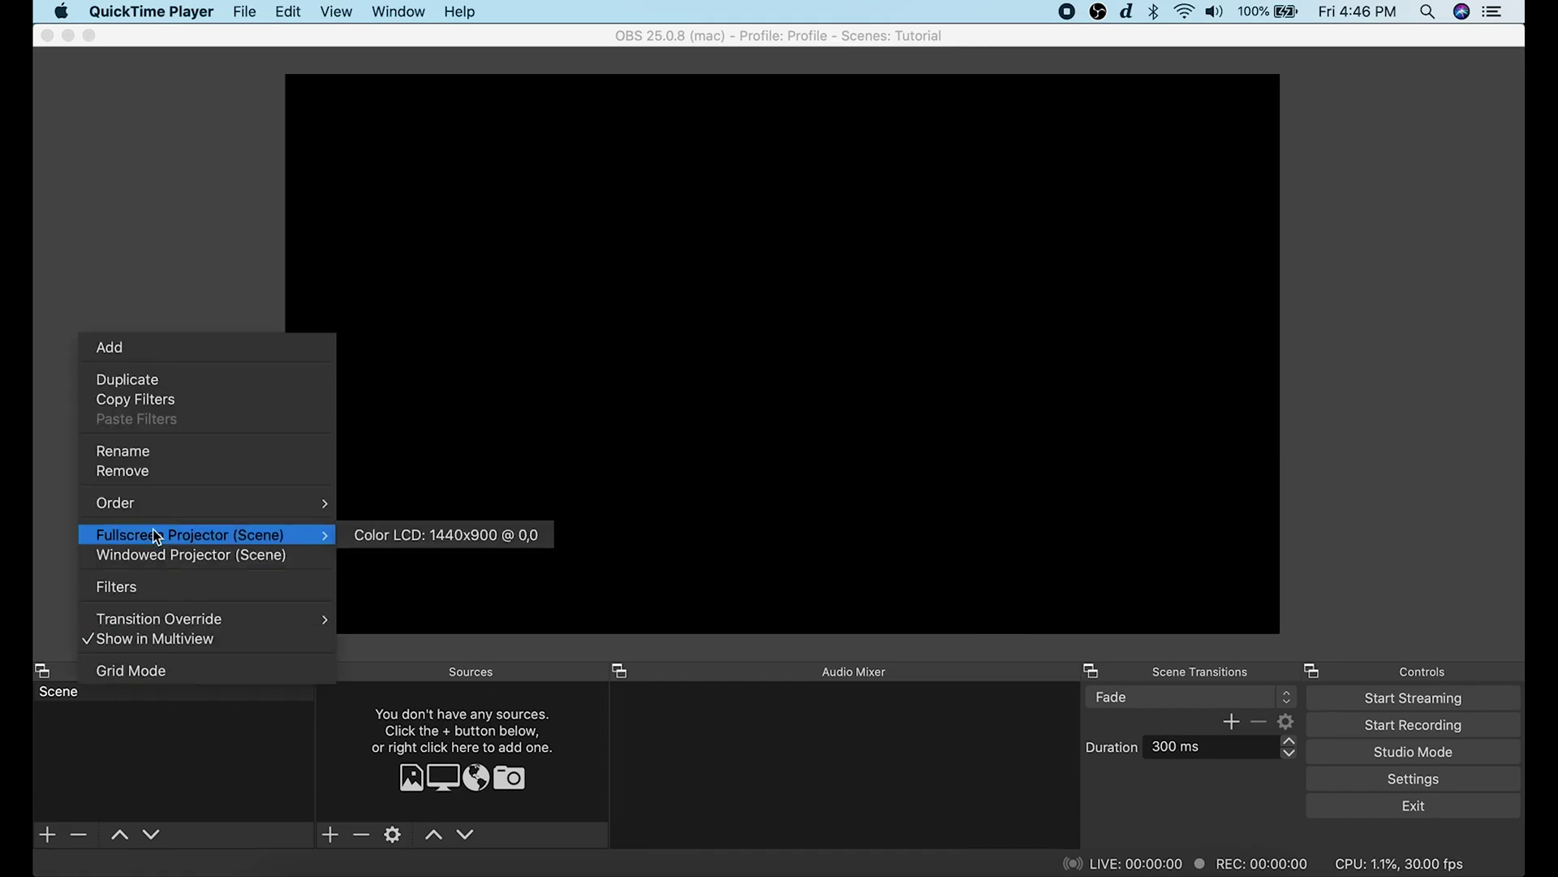
click(136, 454)
text(Alter)
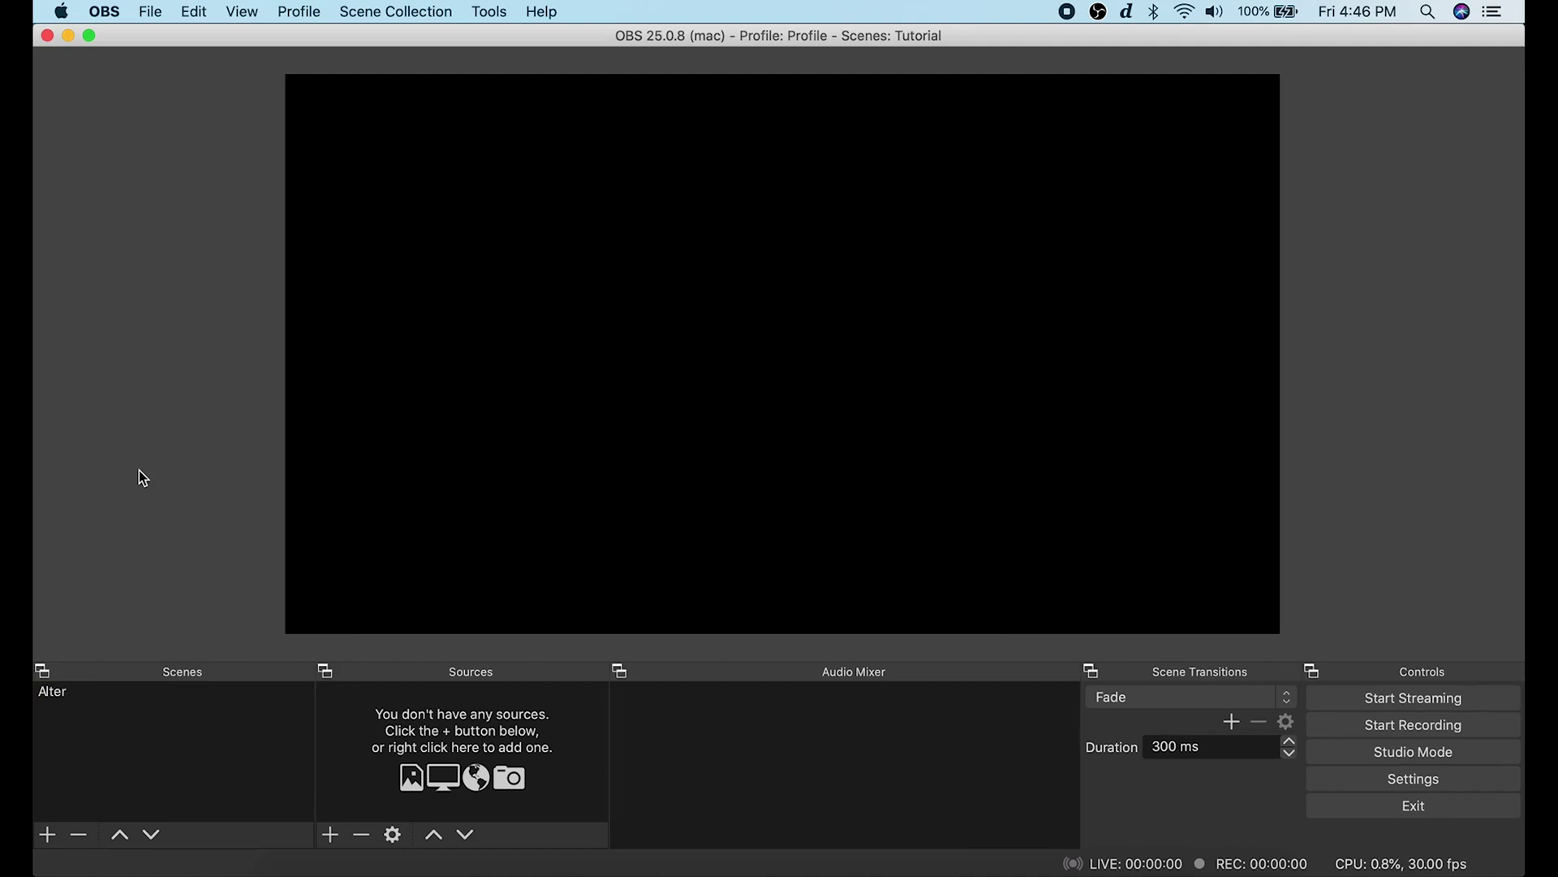
click(48, 836)
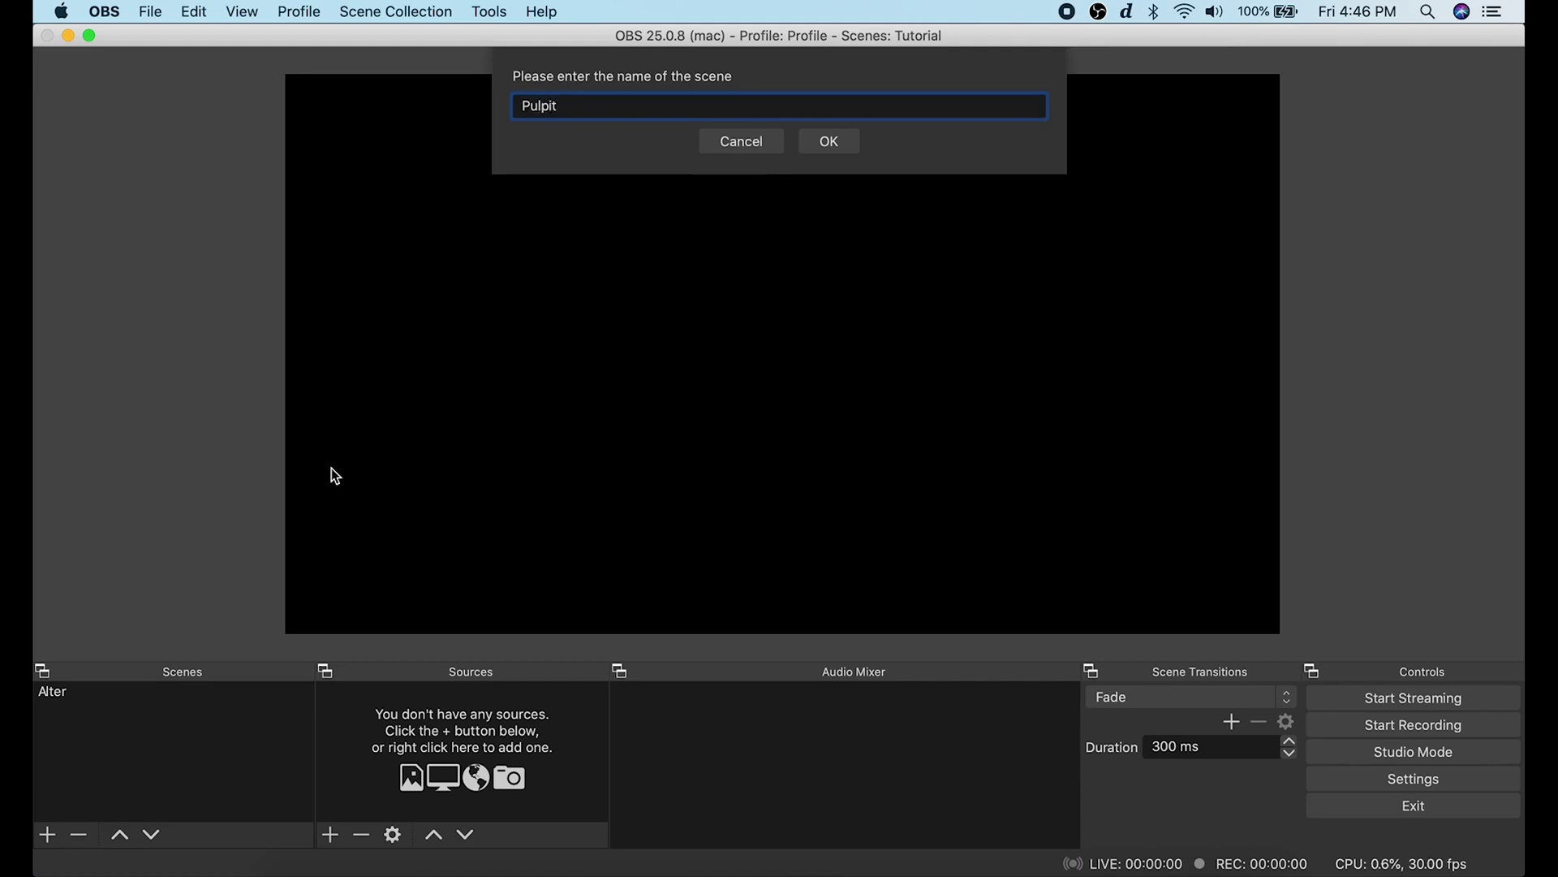
text(Pulpit)
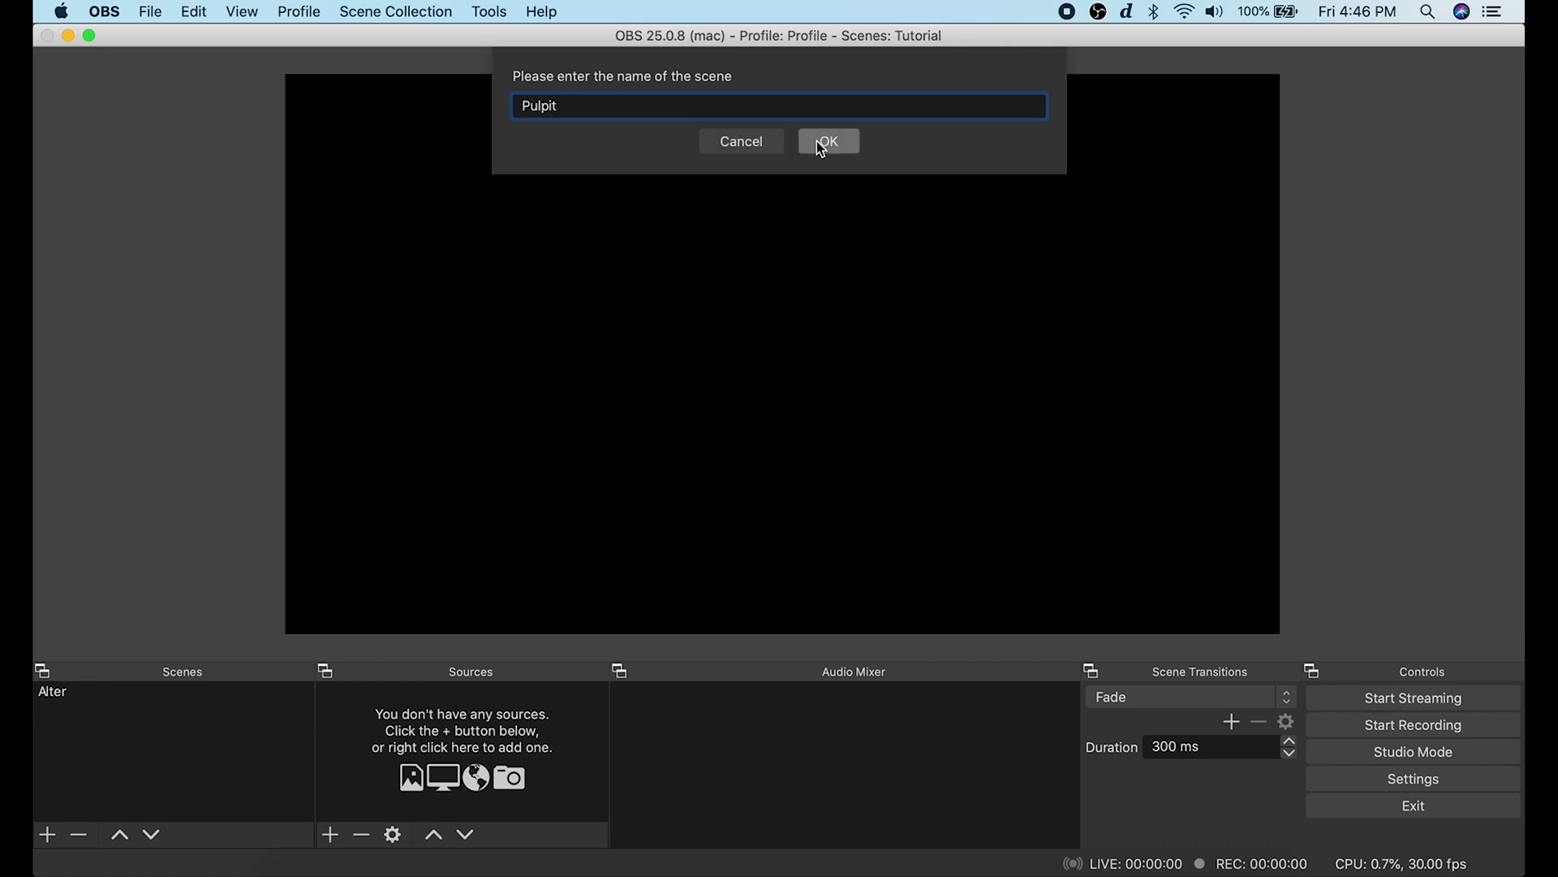
click(820, 142)
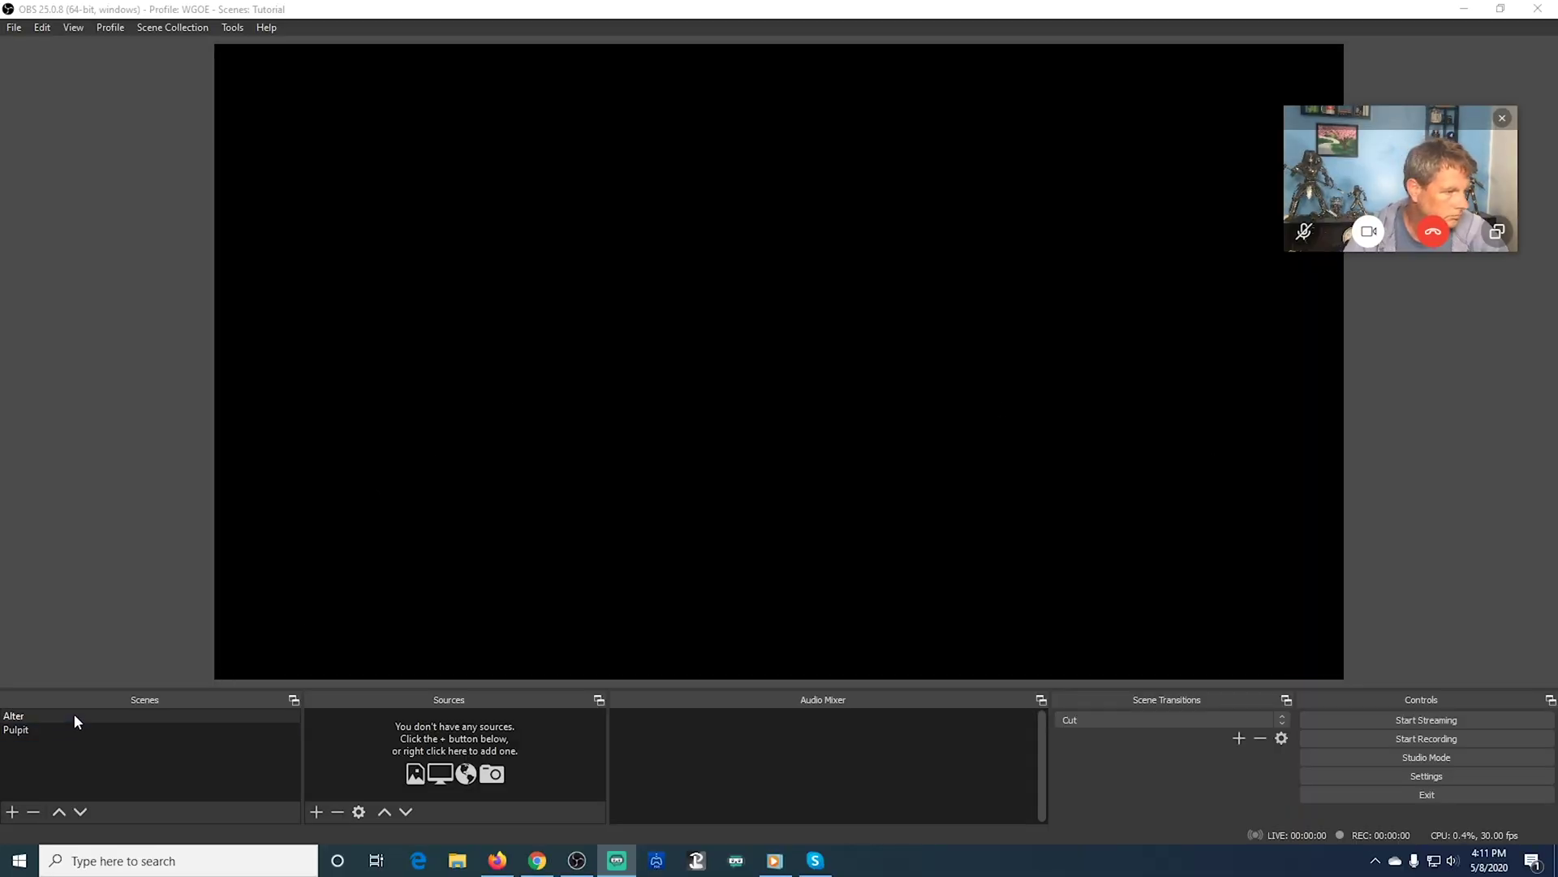
Add an NDI source to the Alter scene, named Alter plus the presenter's first name, using the first Skype live feed.
click(316, 812)
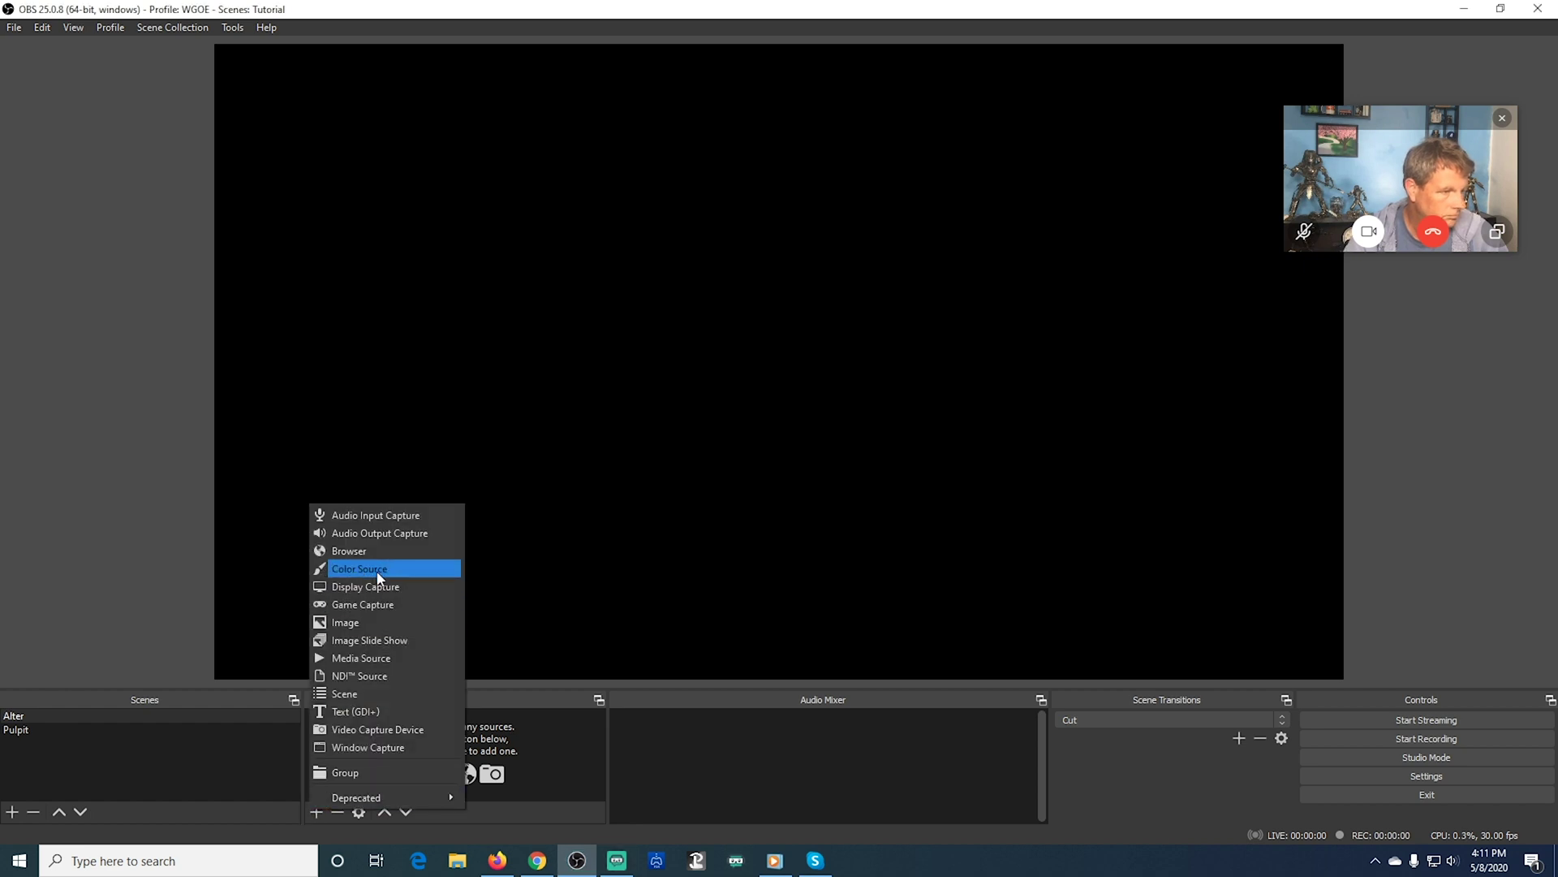
click(362, 674)
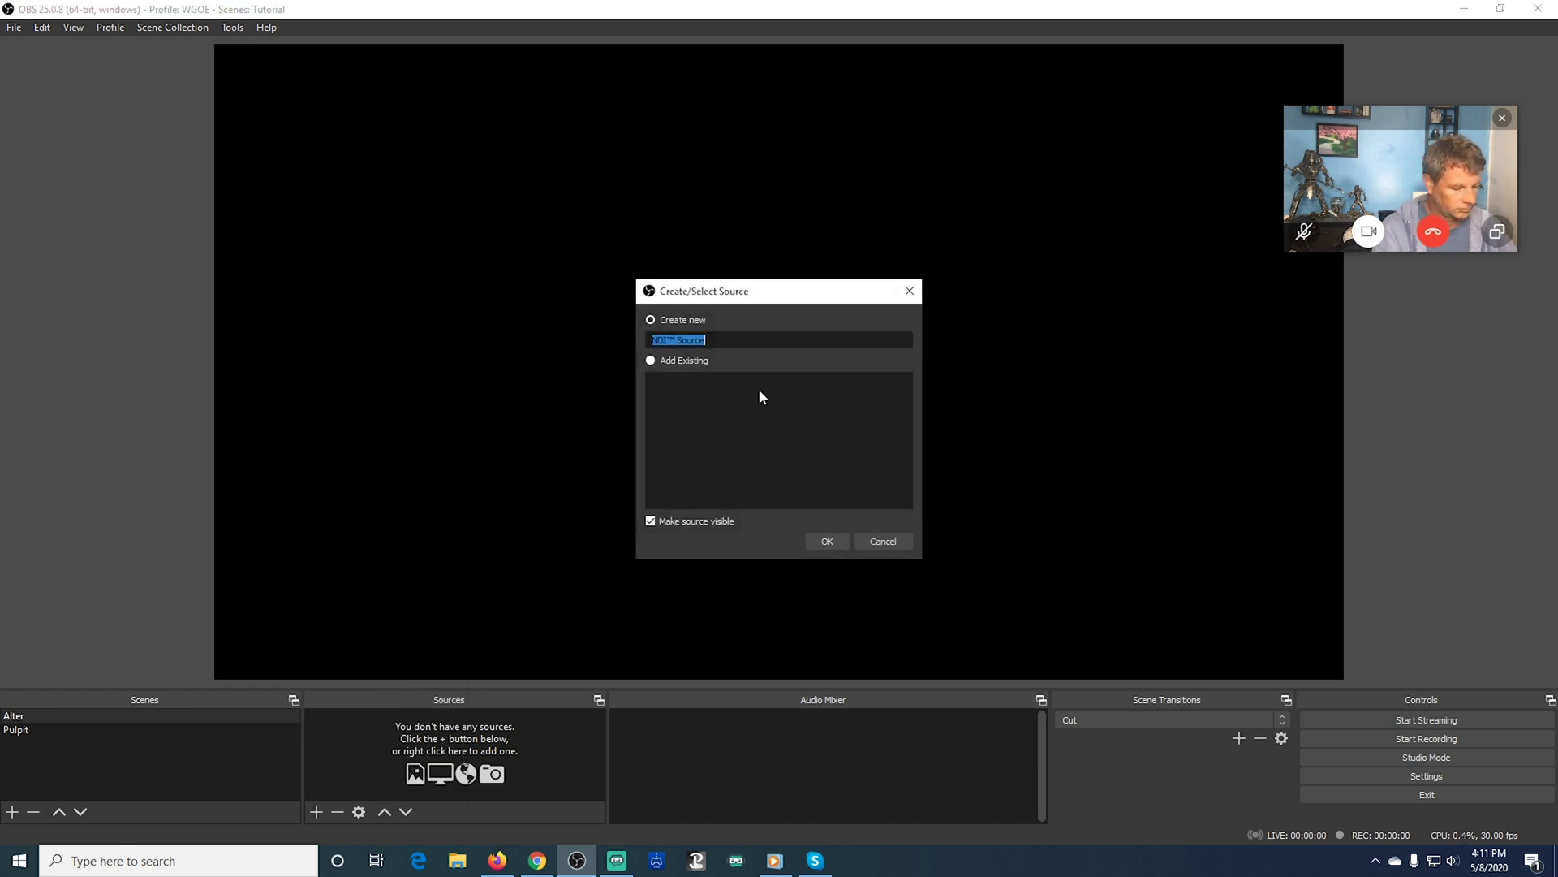
text(Alter Mike)
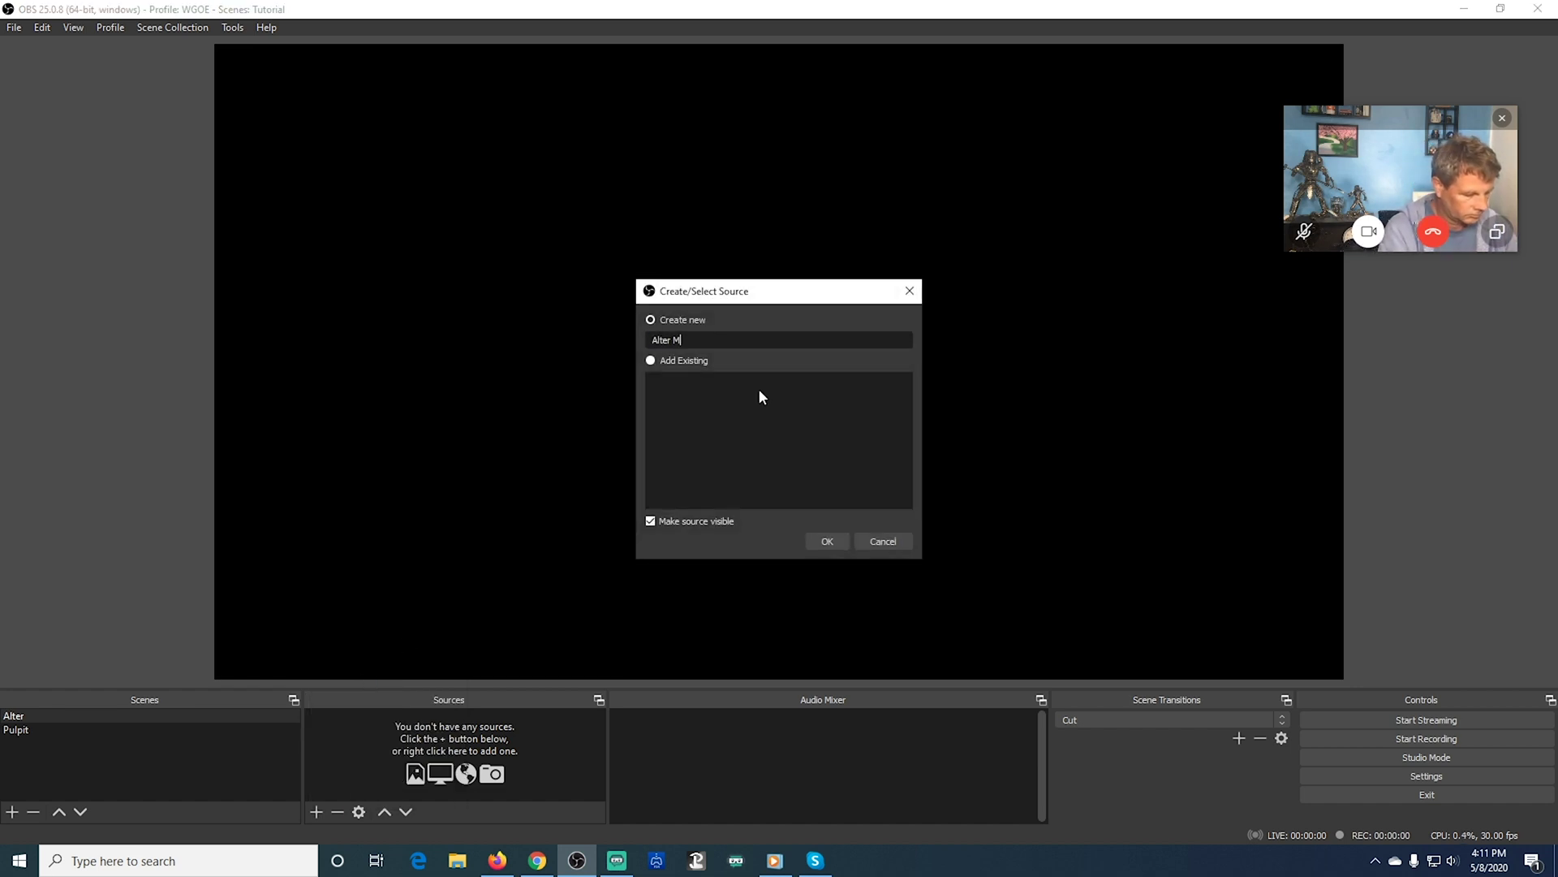
click(828, 540)
click(1047, 522)
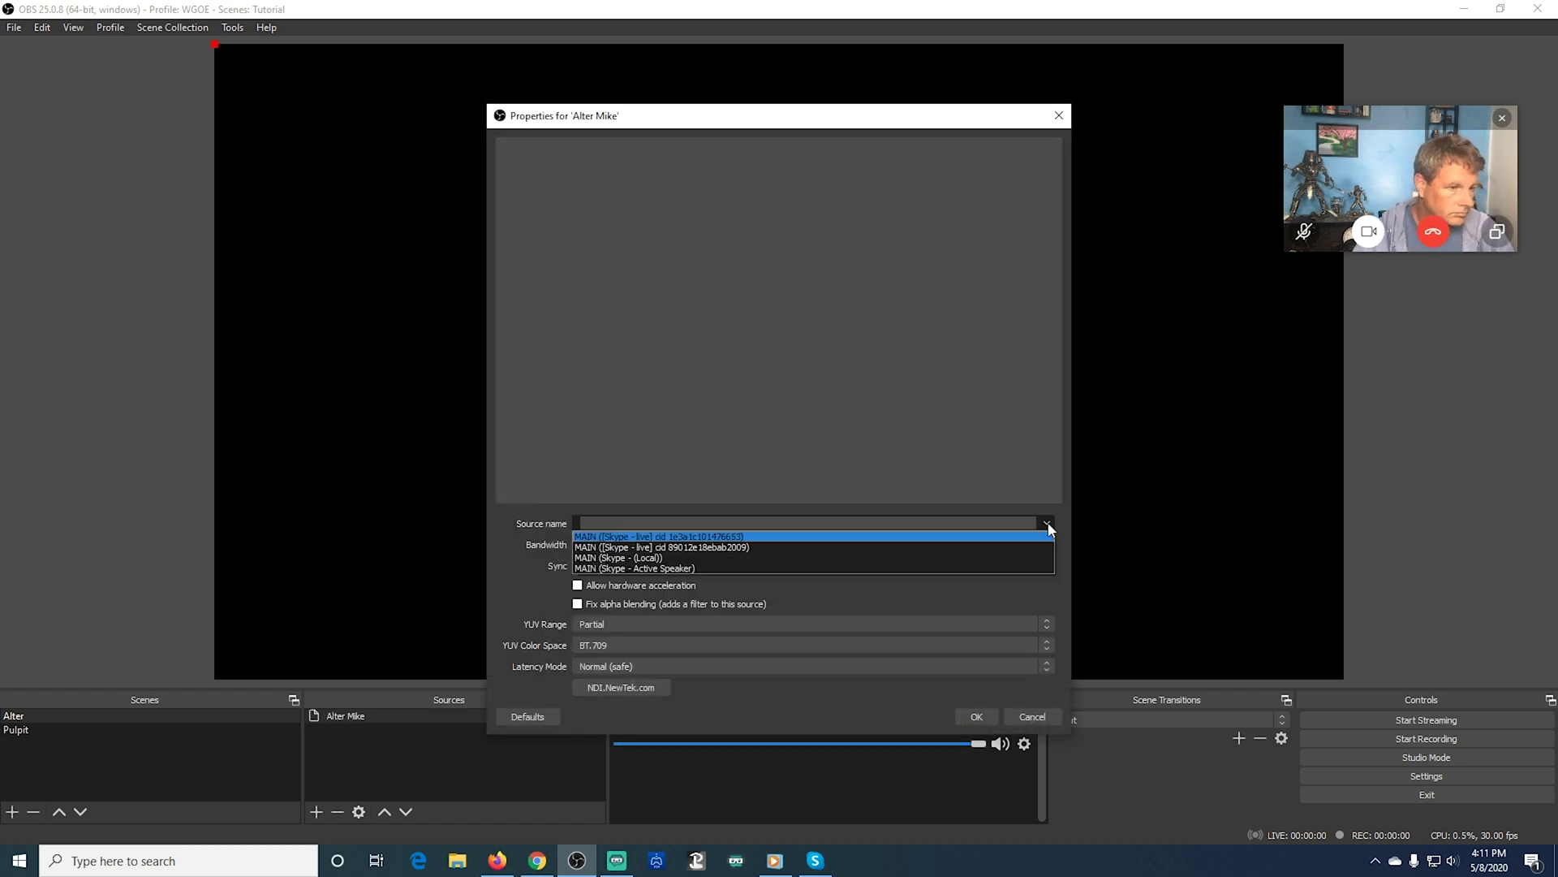
click(974, 531)
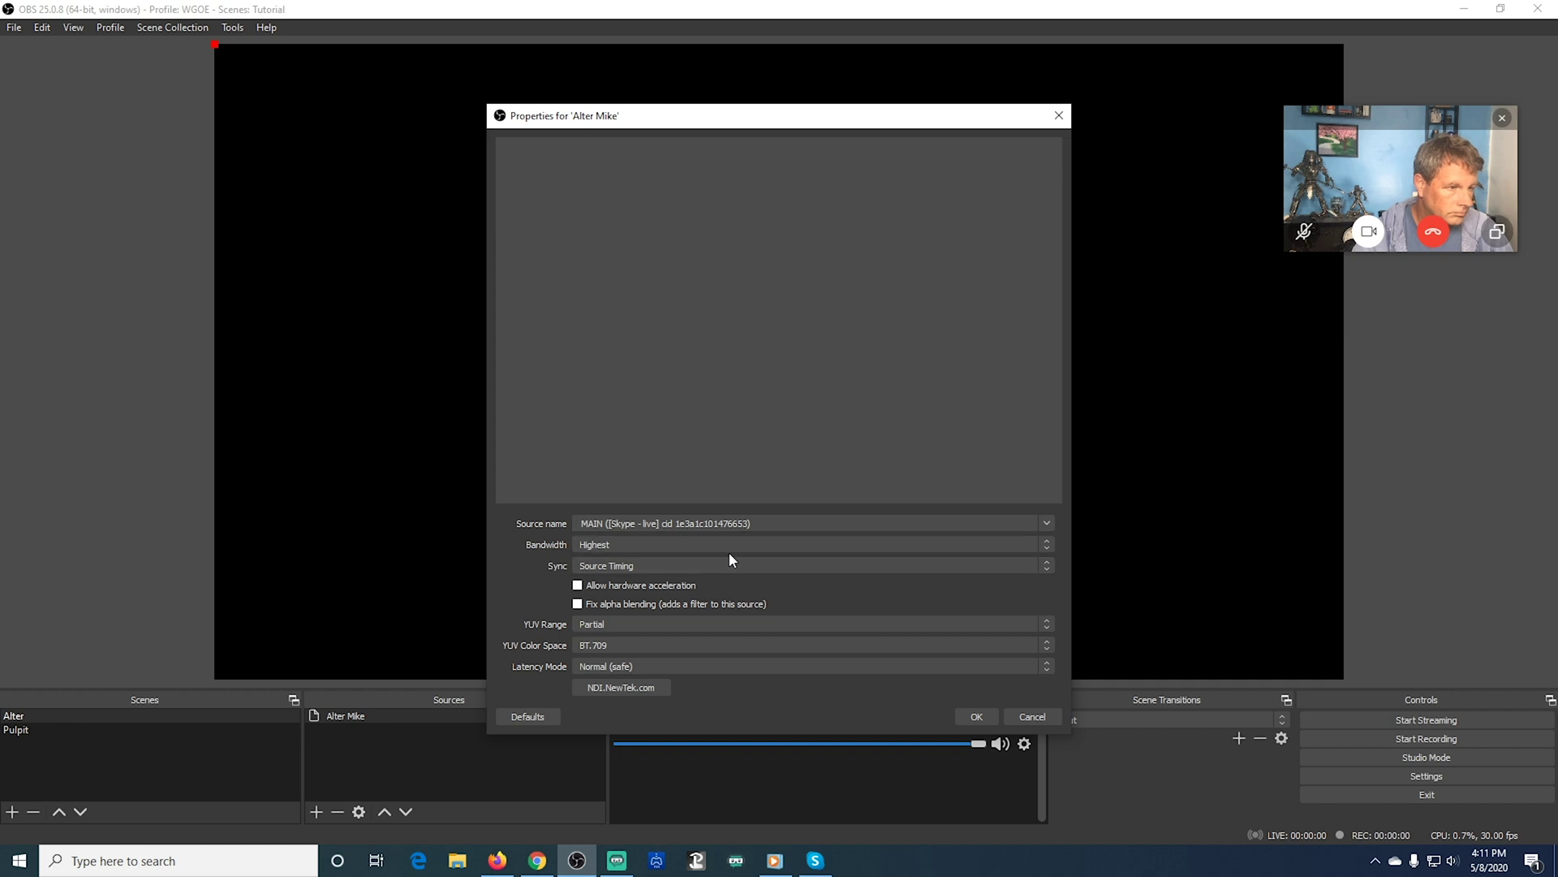
click(974, 717)
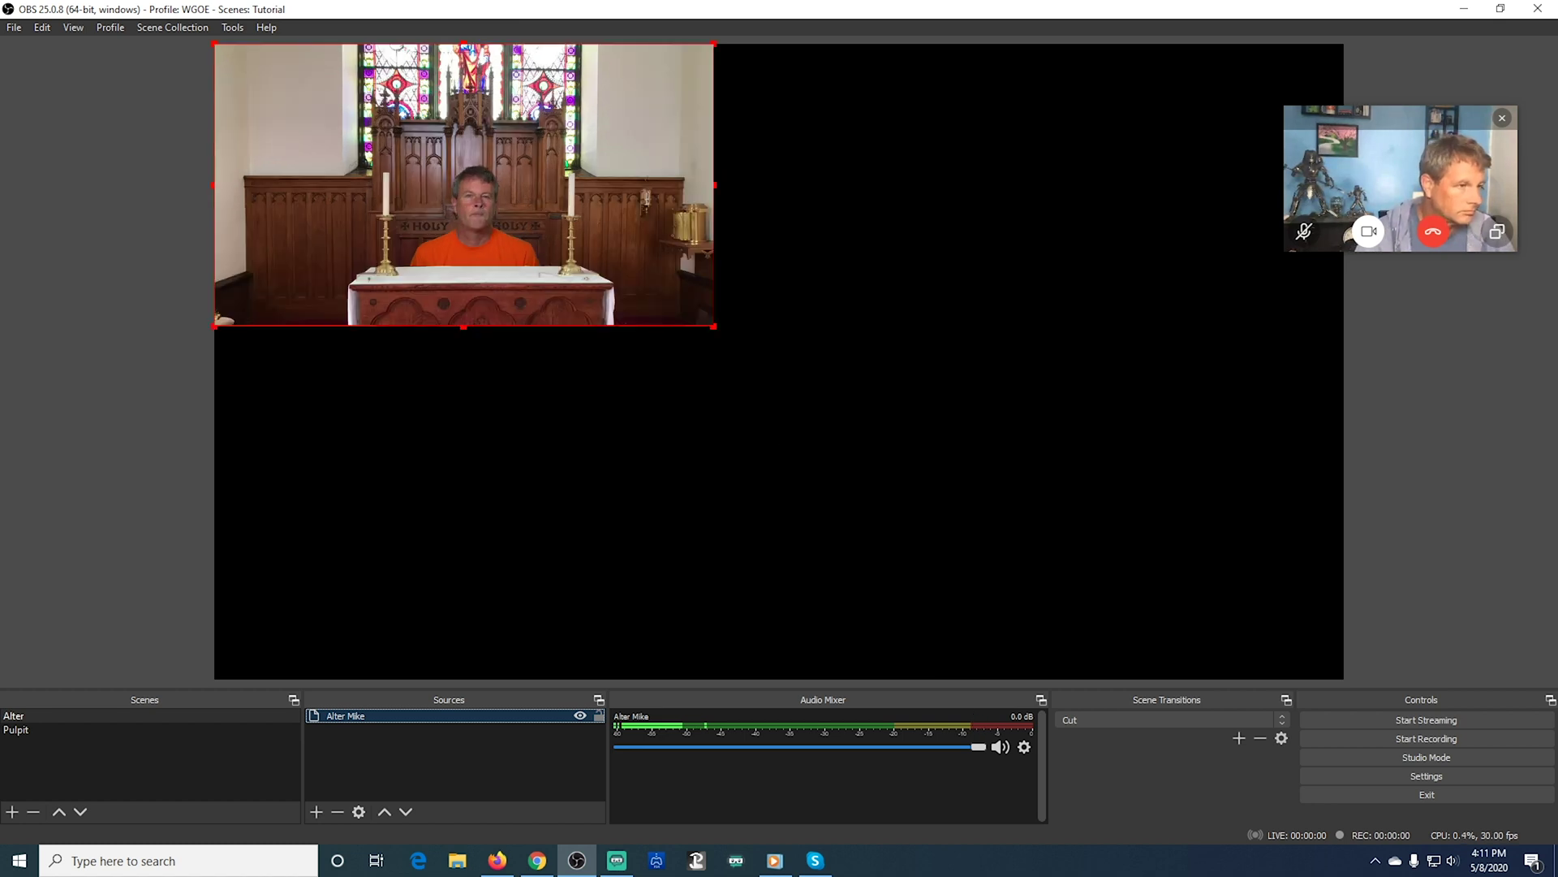
Fit the altar video to the screen and enlarge it past the canvas's lower-right corner to about 2178 × 1243.
right_click(532, 211)
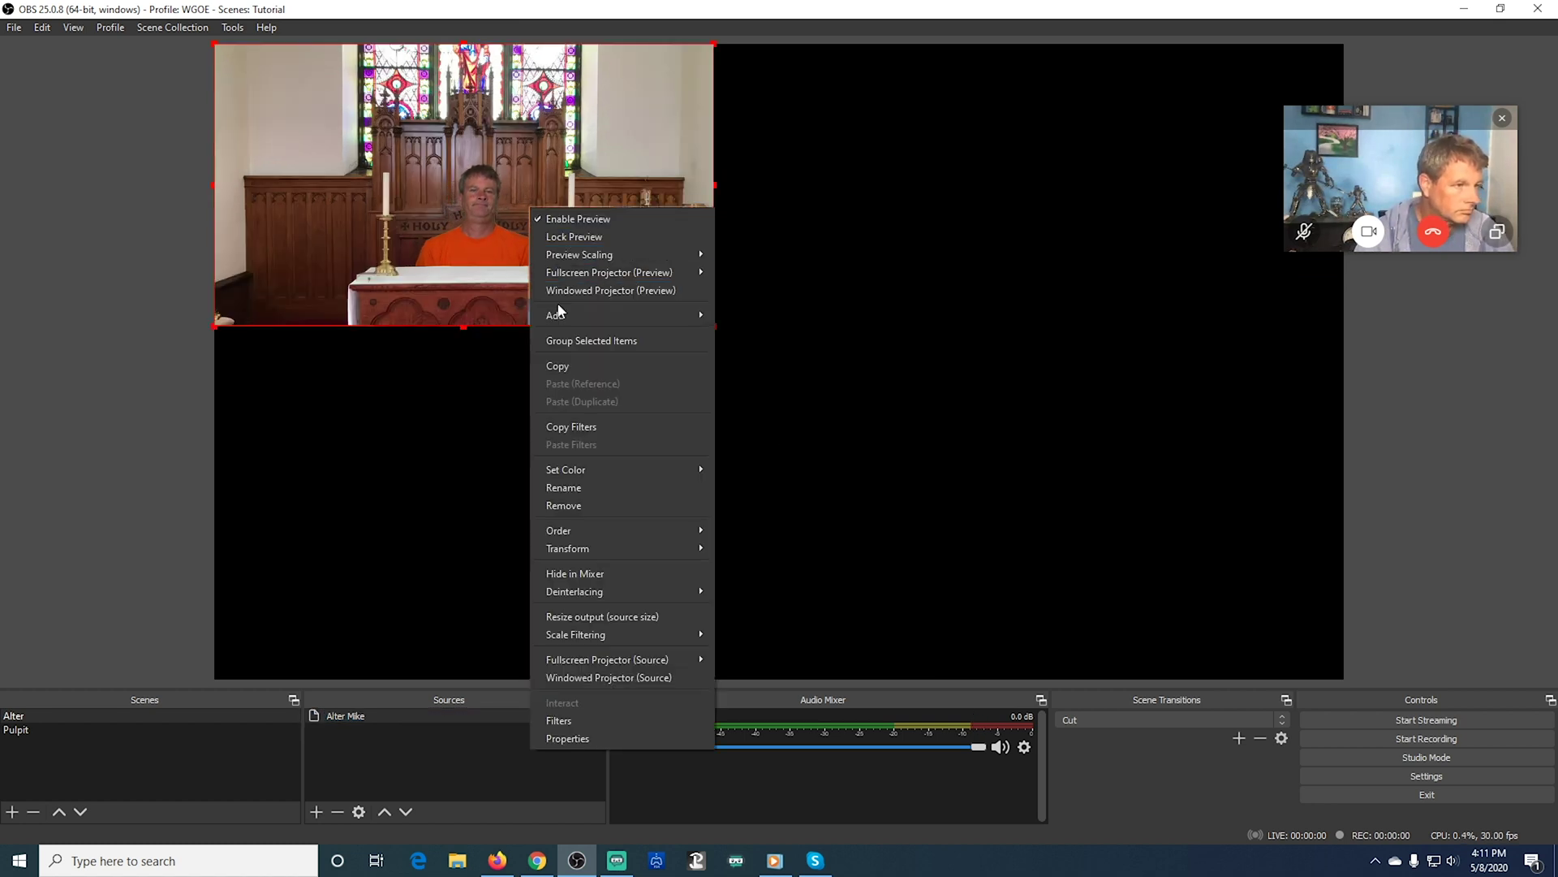
mouse_move(590, 551)
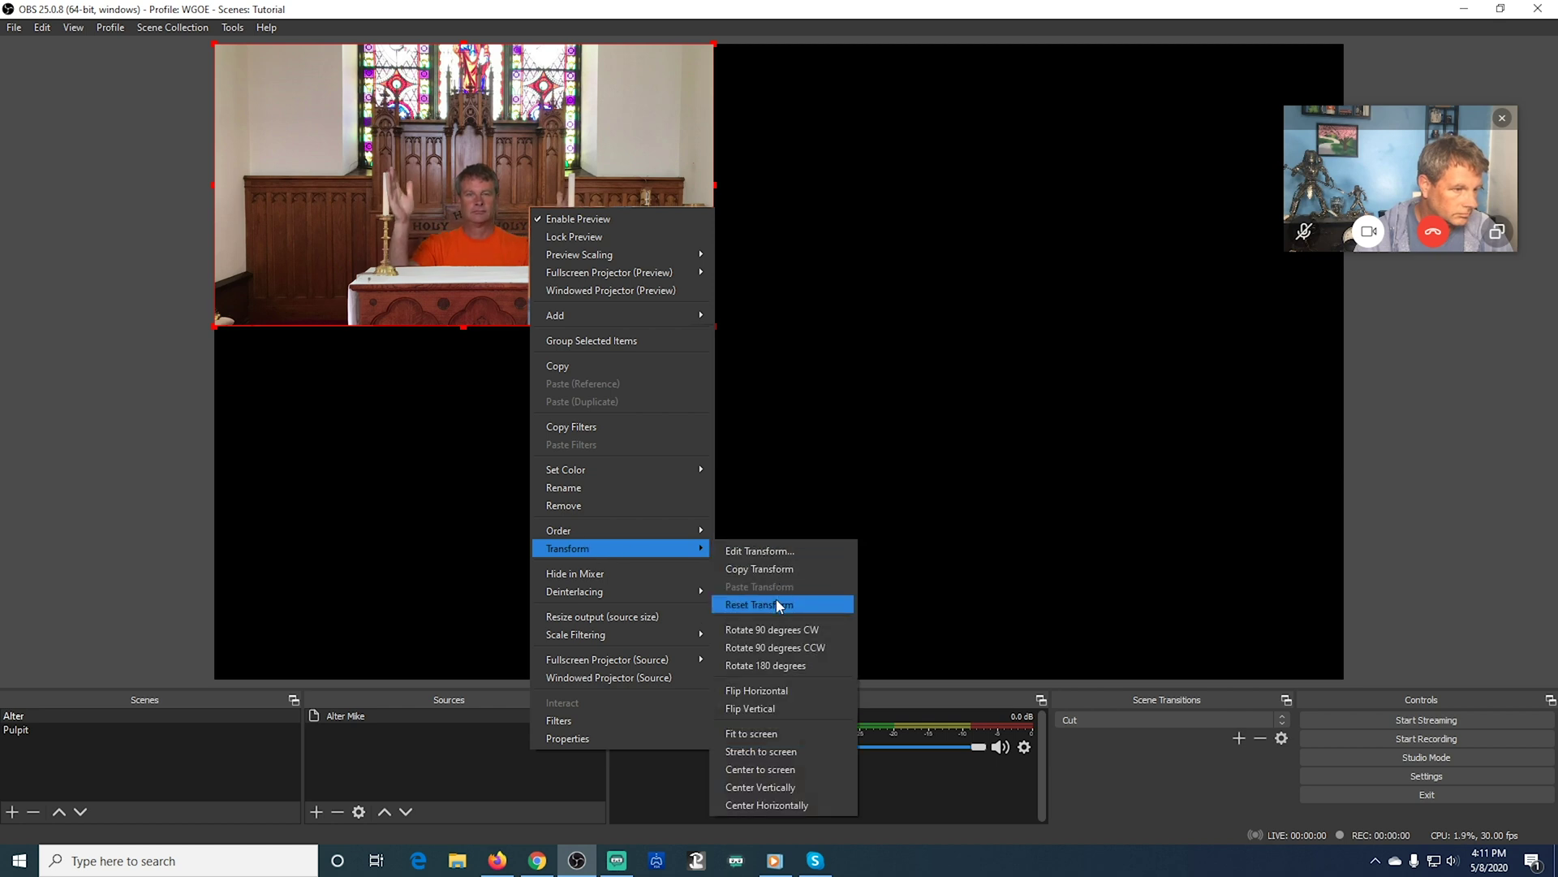
click(763, 734)
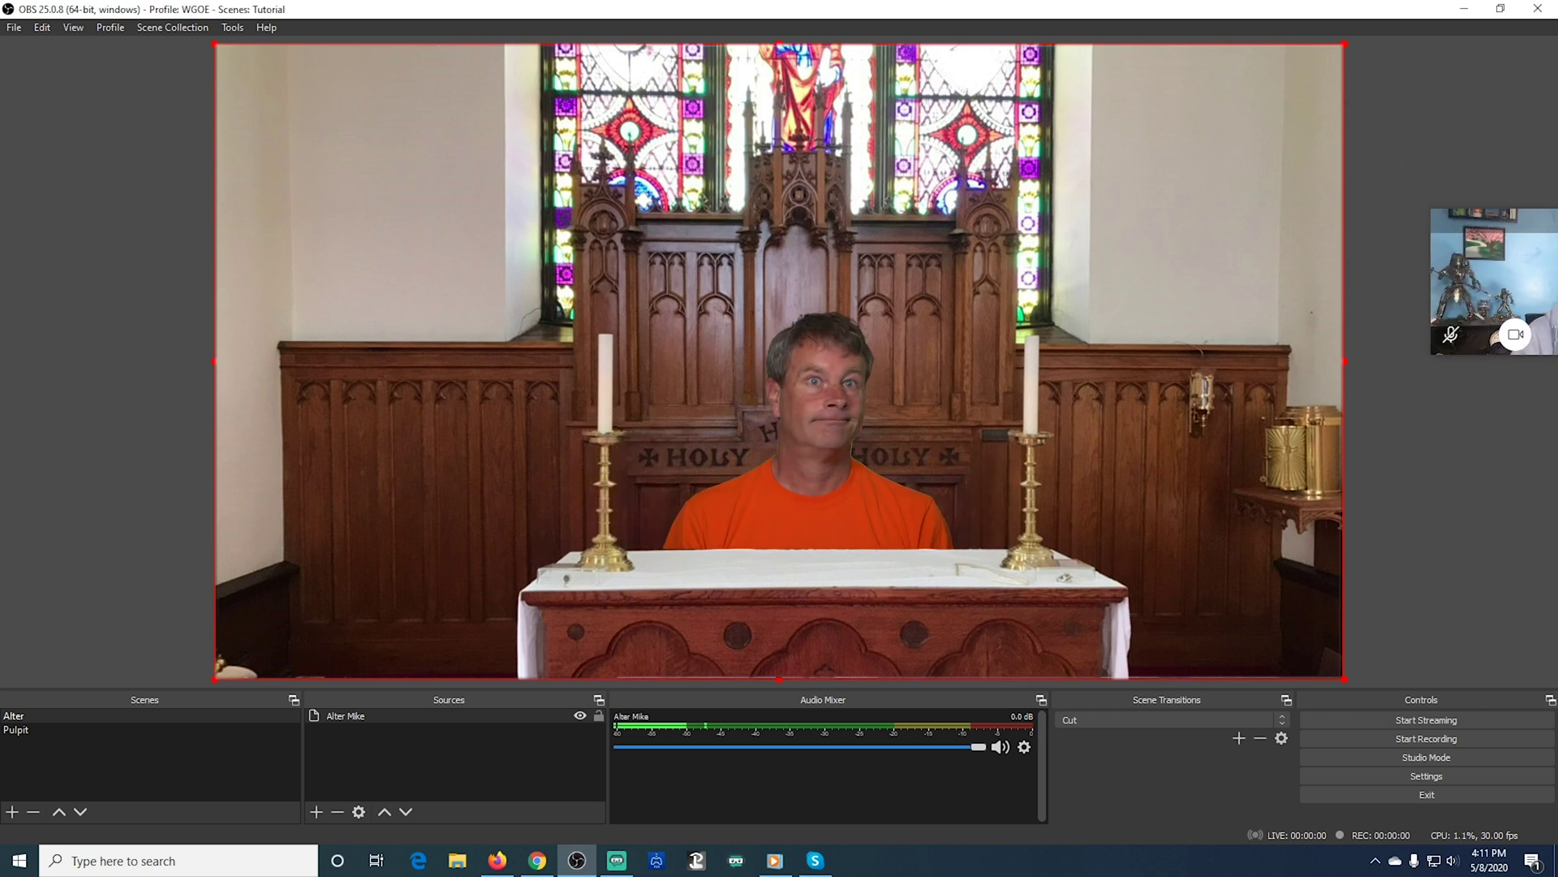
mouse_move(214, 361)
mouse_down()
mouse_move(141, 375)
mouse_move(214, 360)
mouse_up()
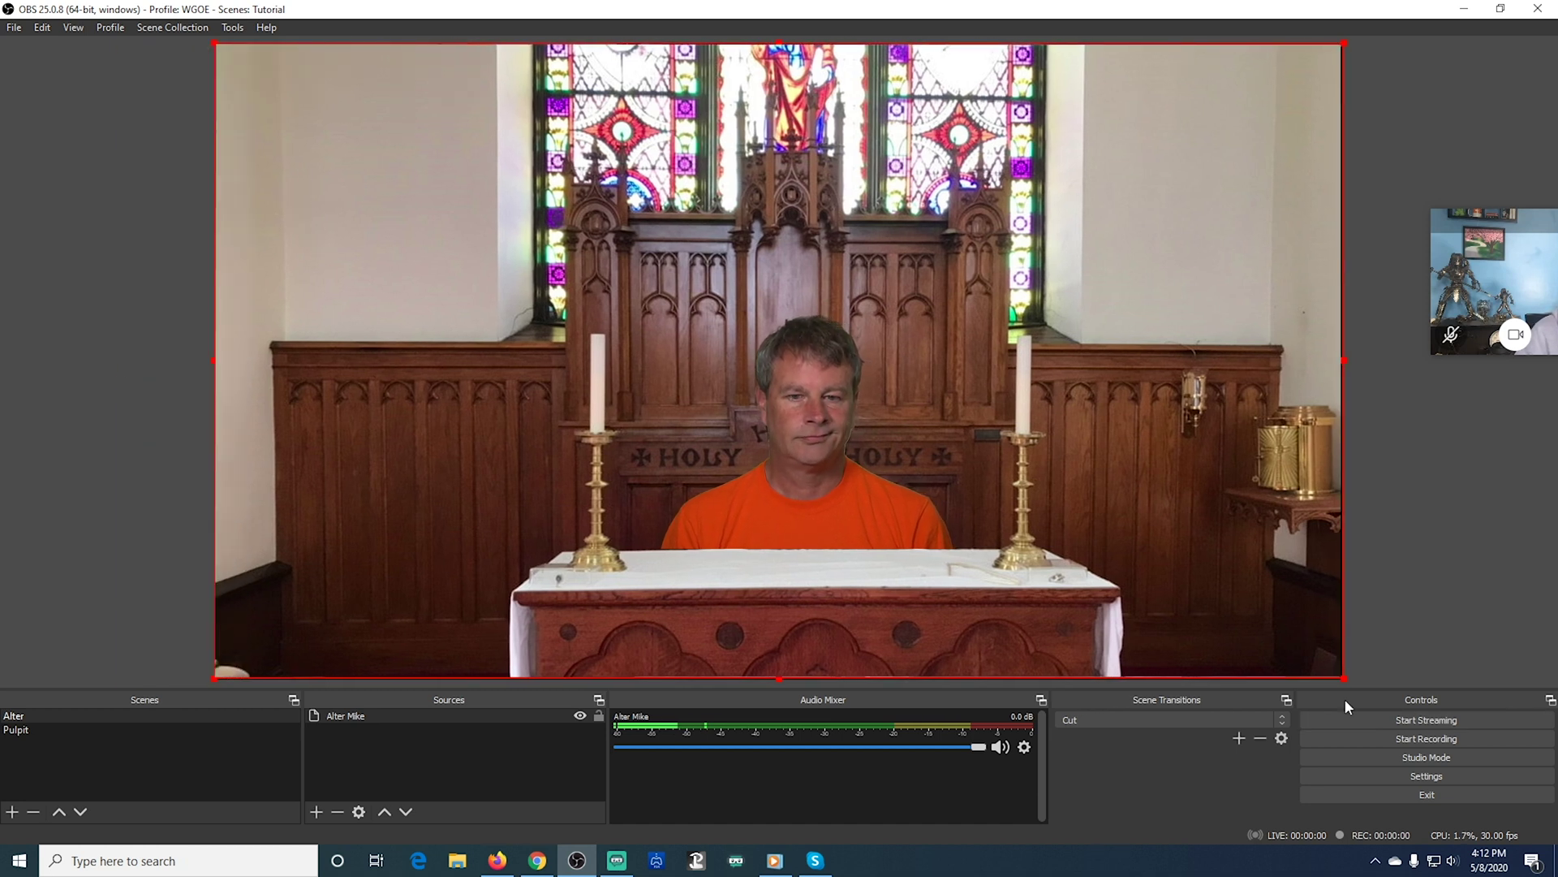
drag(1344, 678, 1400, 682)
drag(1405, 740, 1497, 772)
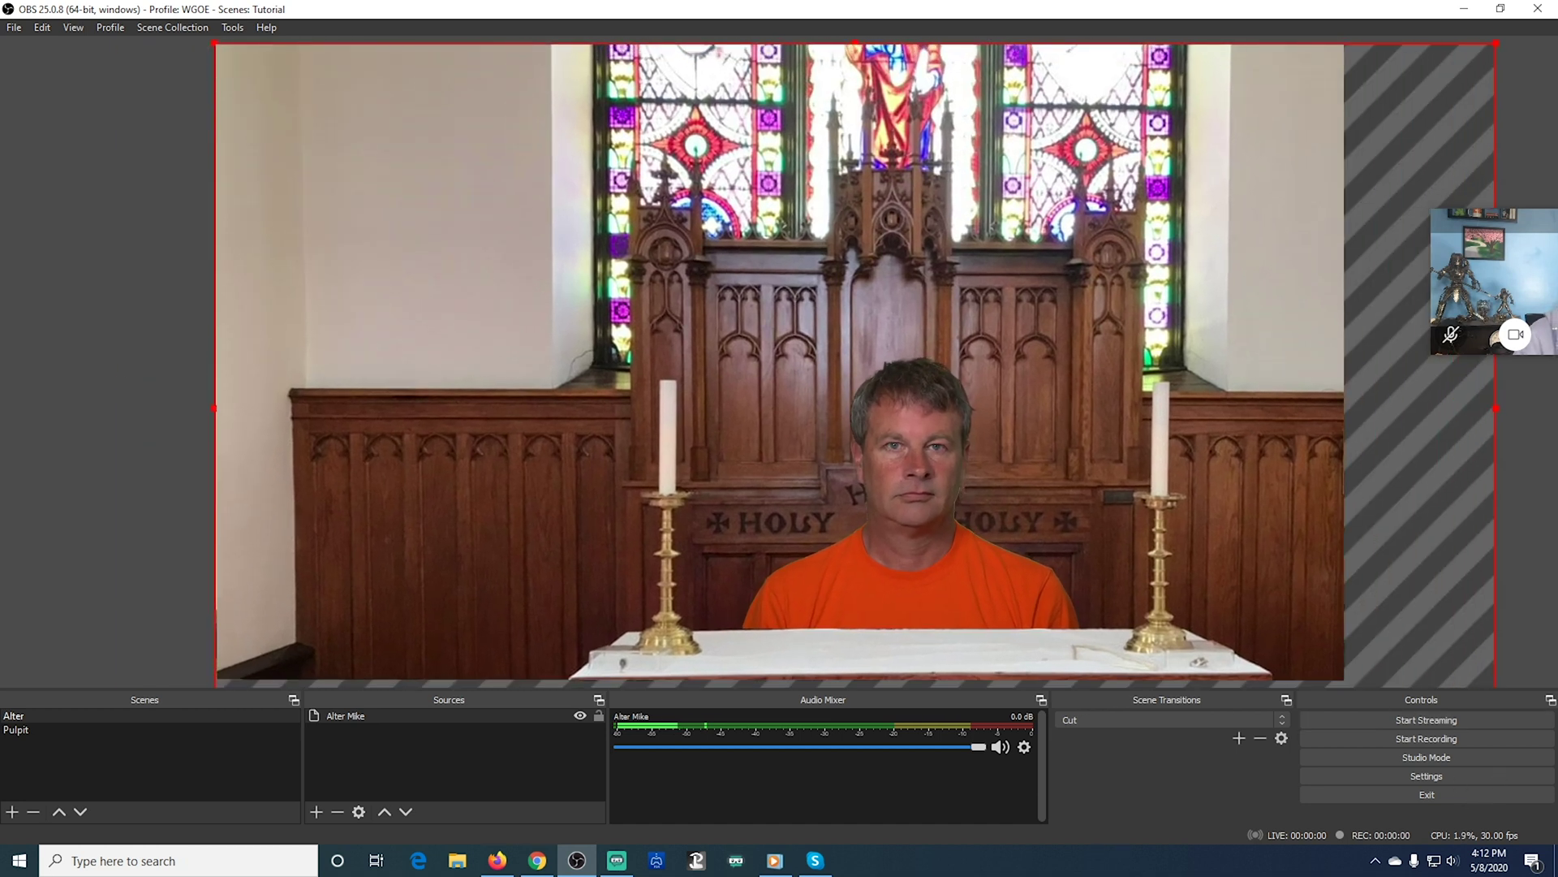
Choose Scale to inner bounds as the altar video's bounding box type in its transform settings and lock the source.
right_click(803, 406)
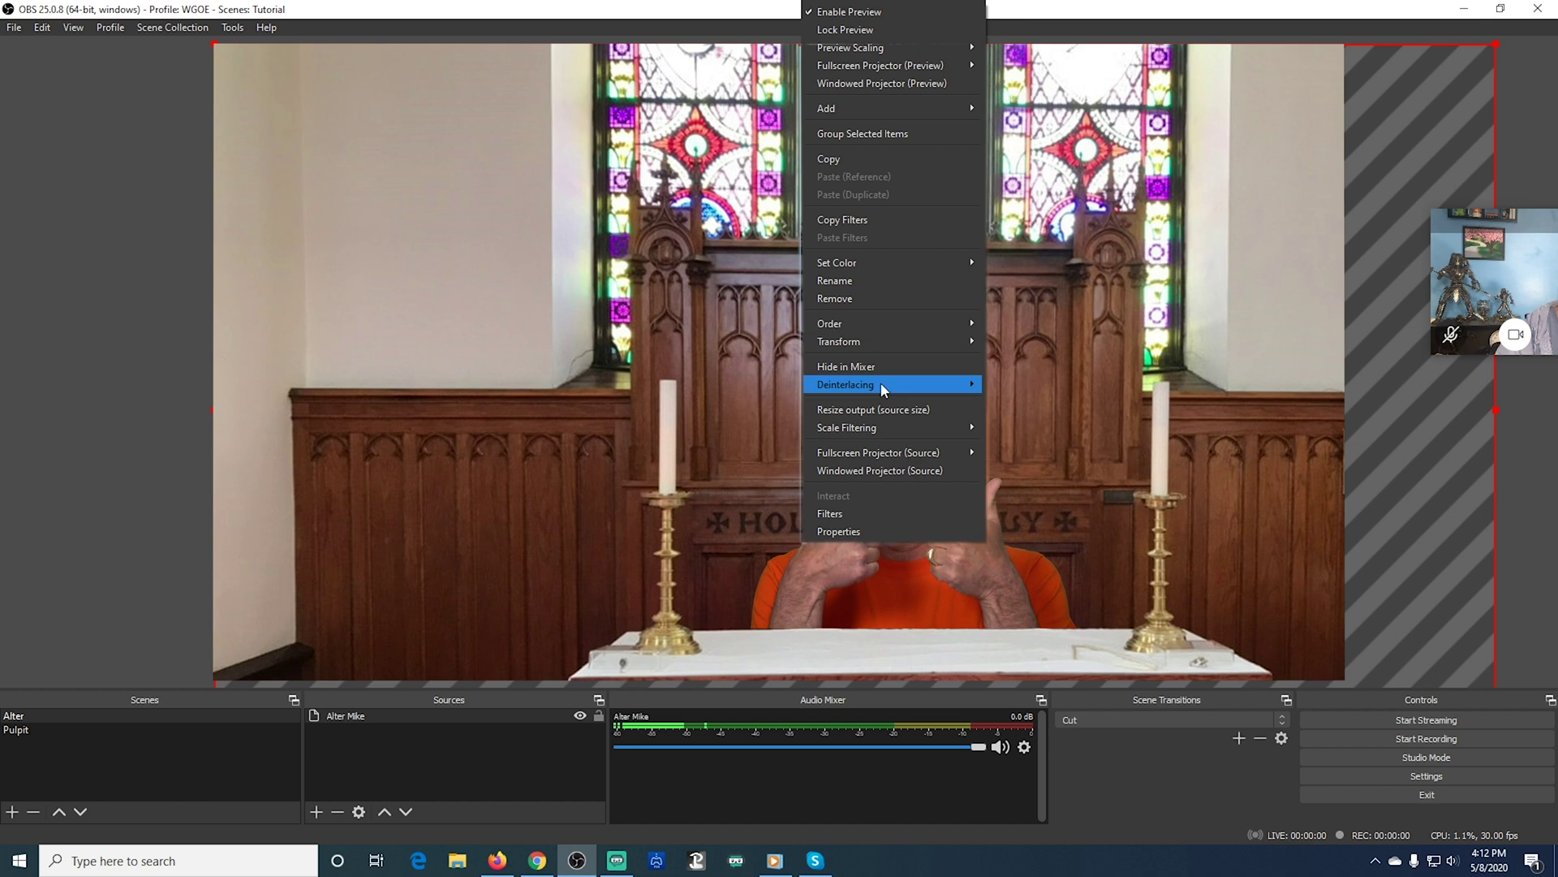
mouse_move(893, 347)
click(1015, 343)
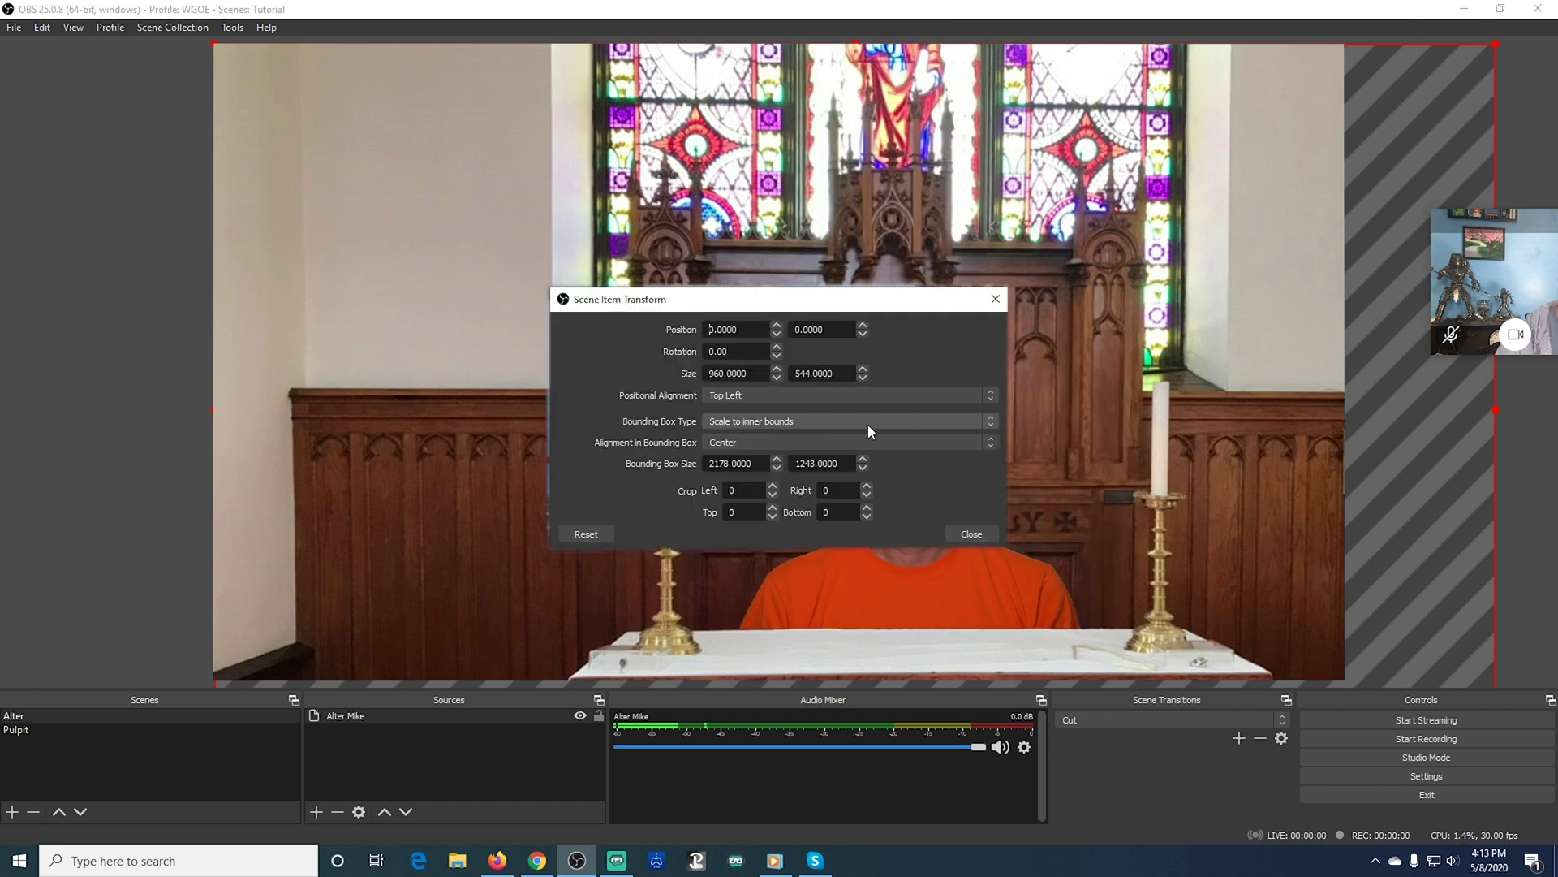
click(994, 424)
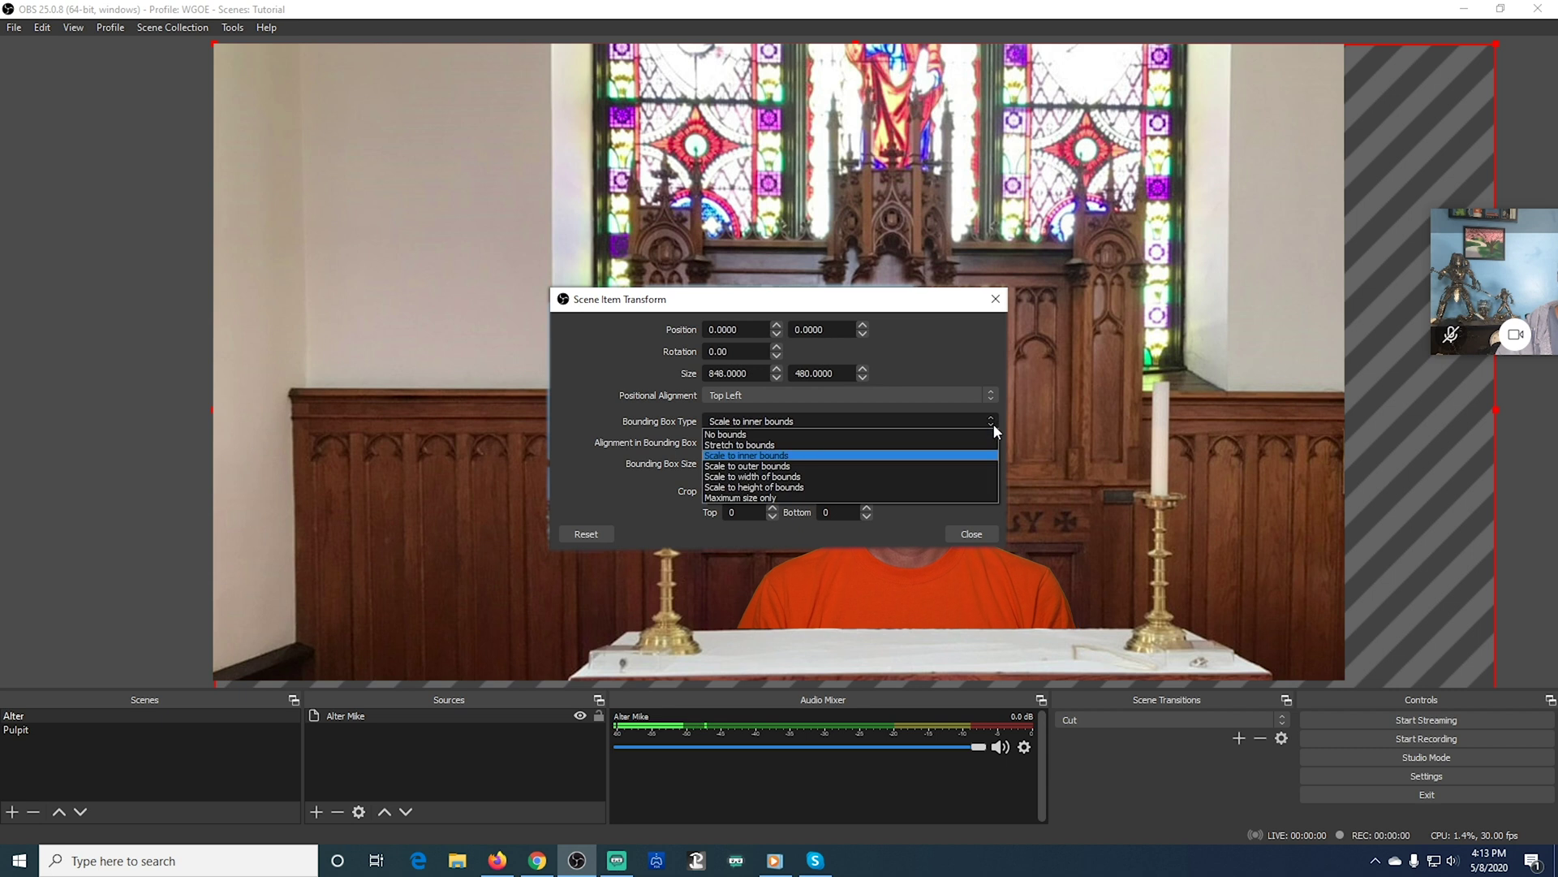
click(827, 456)
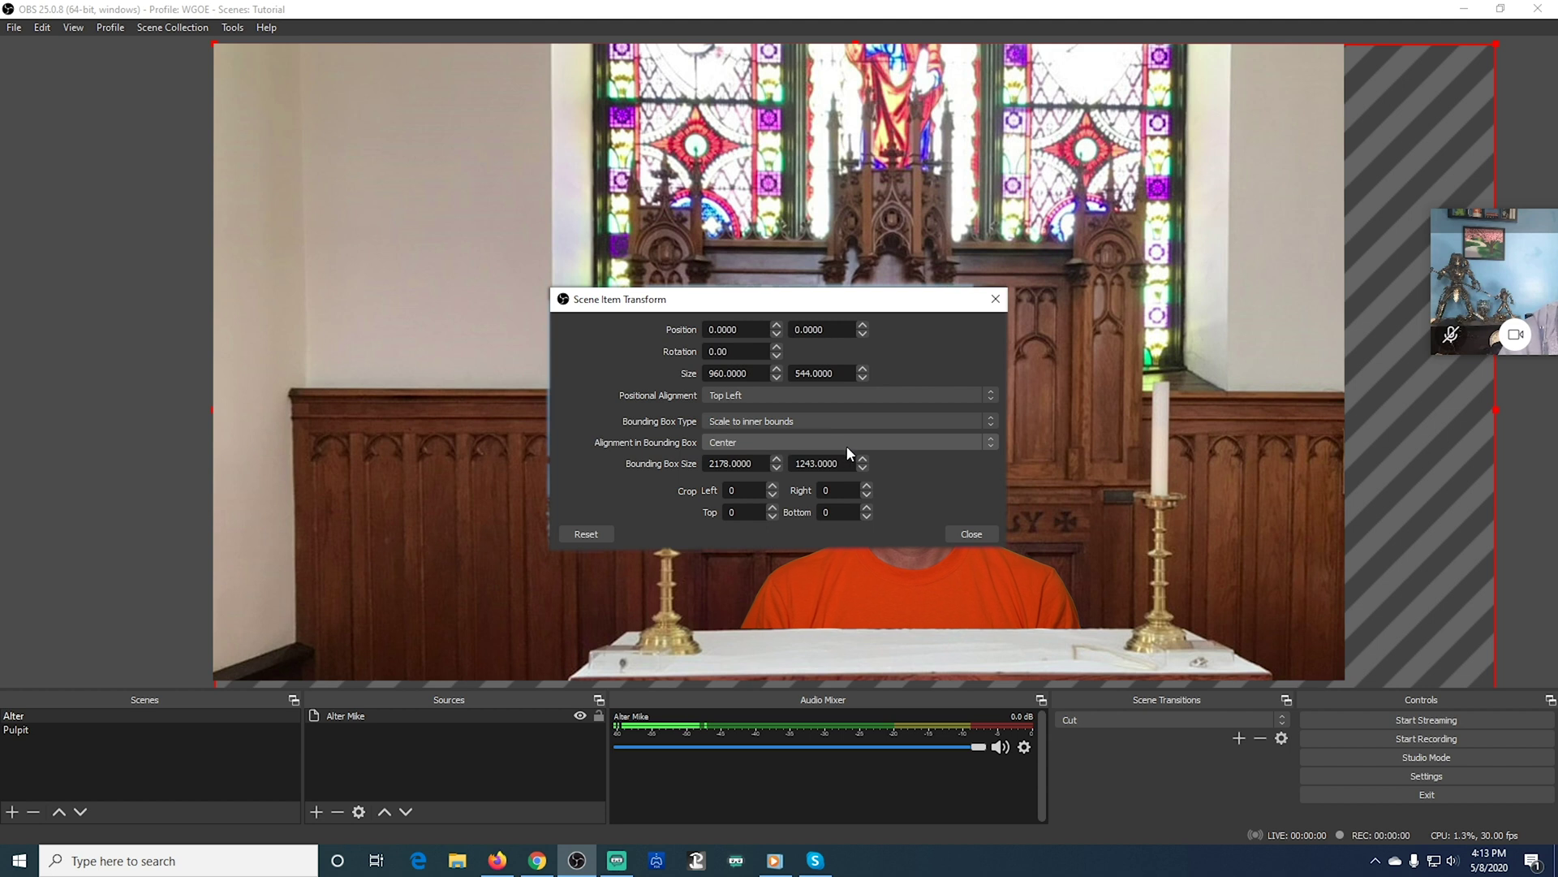
click(972, 535)
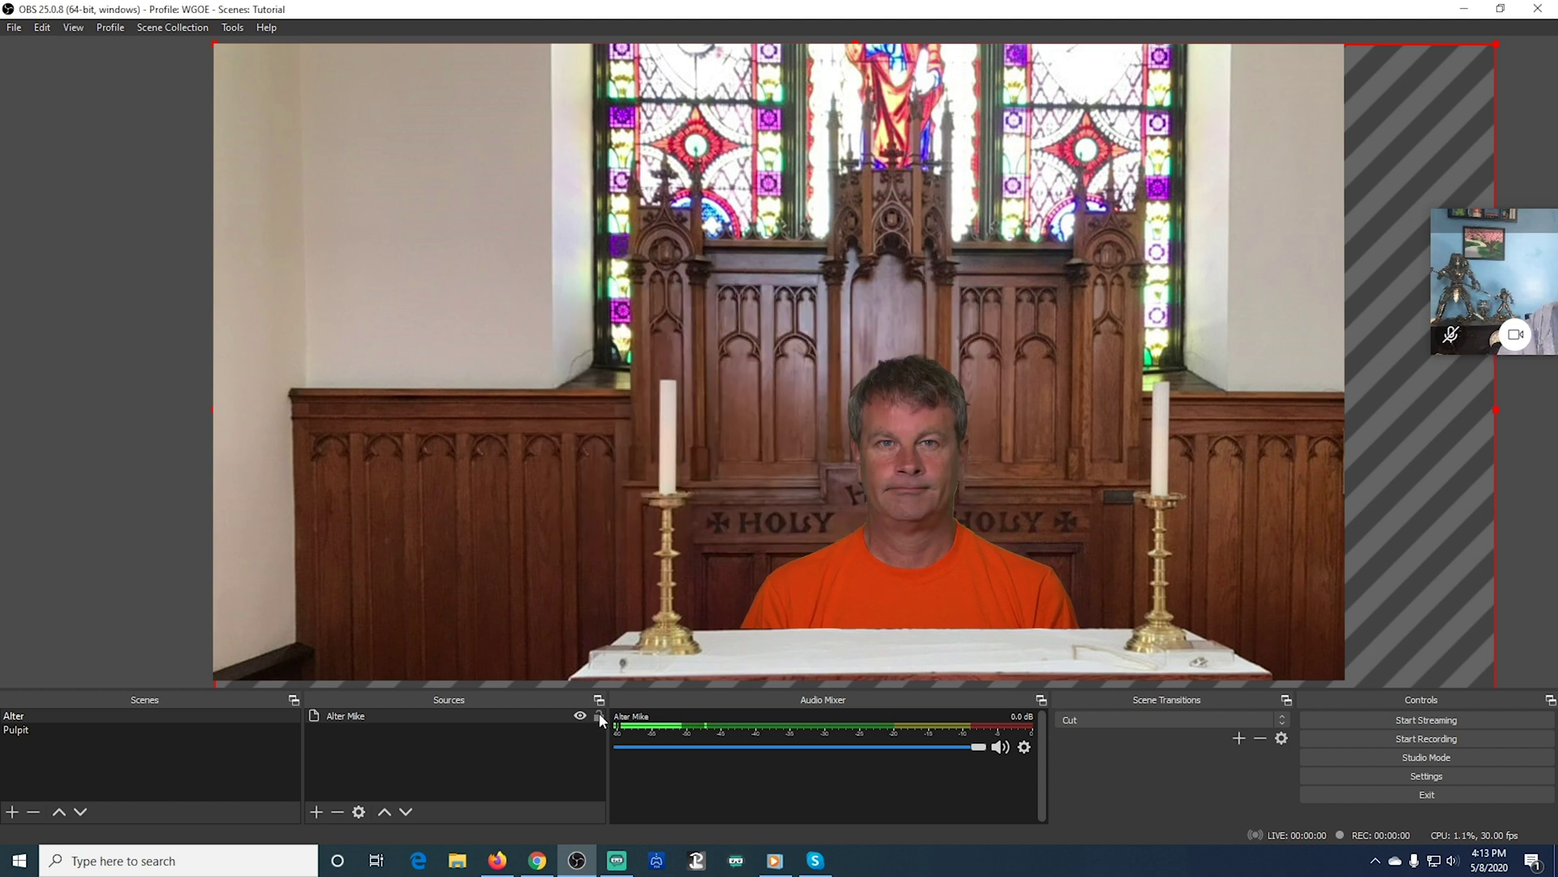
click(599, 714)
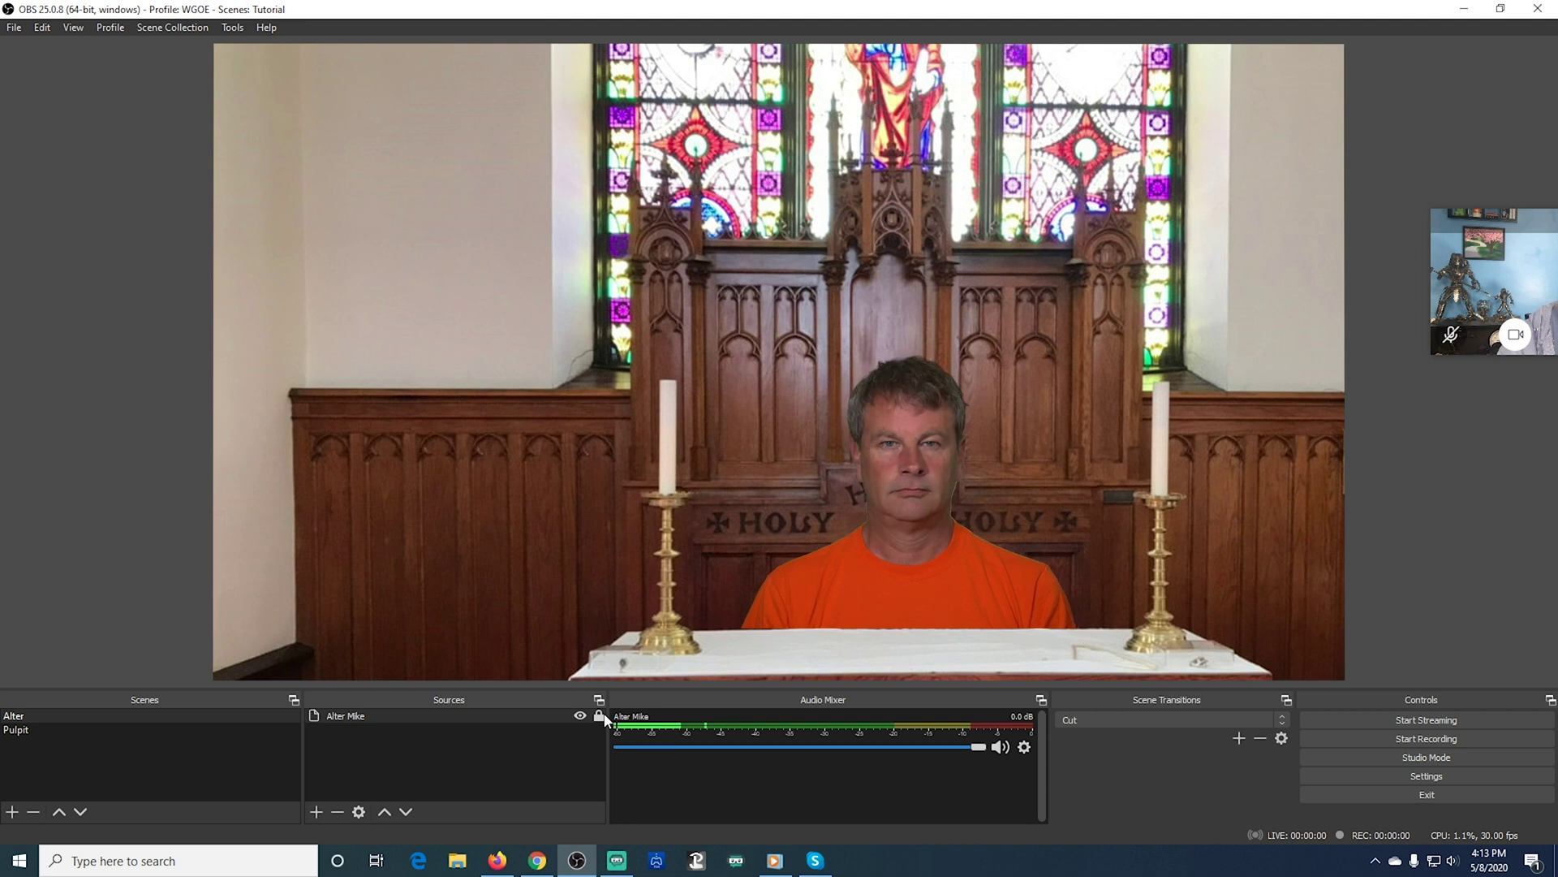
Add an NDI source to the Pulpit scene, named Pulpit plus the presenter's first name, using the second Skype live feed.
click(16, 729)
right_click(422, 716)
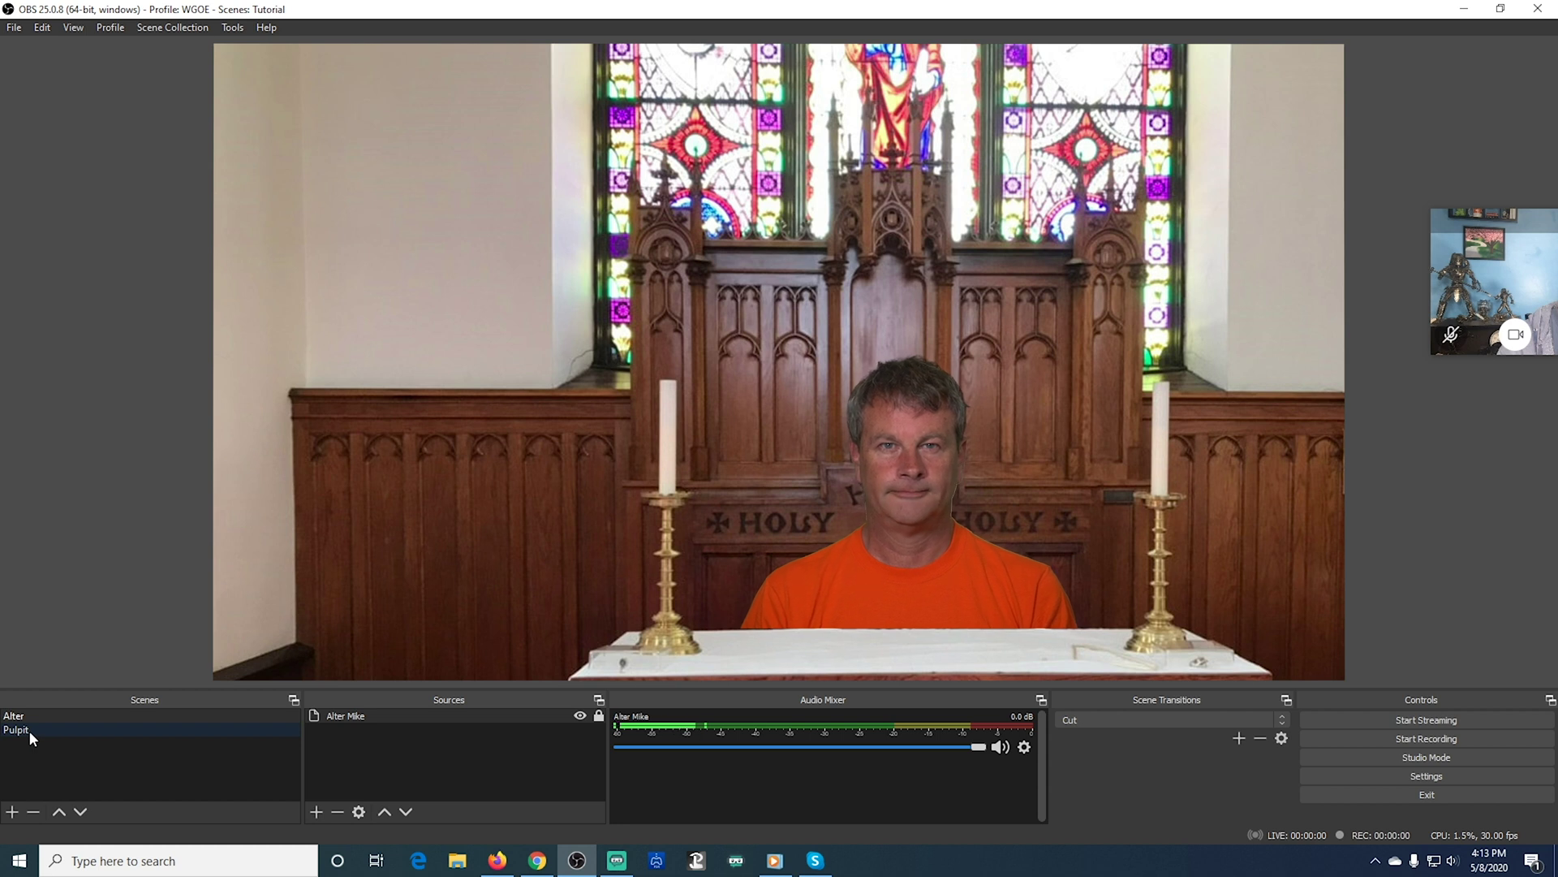
click(29, 730)
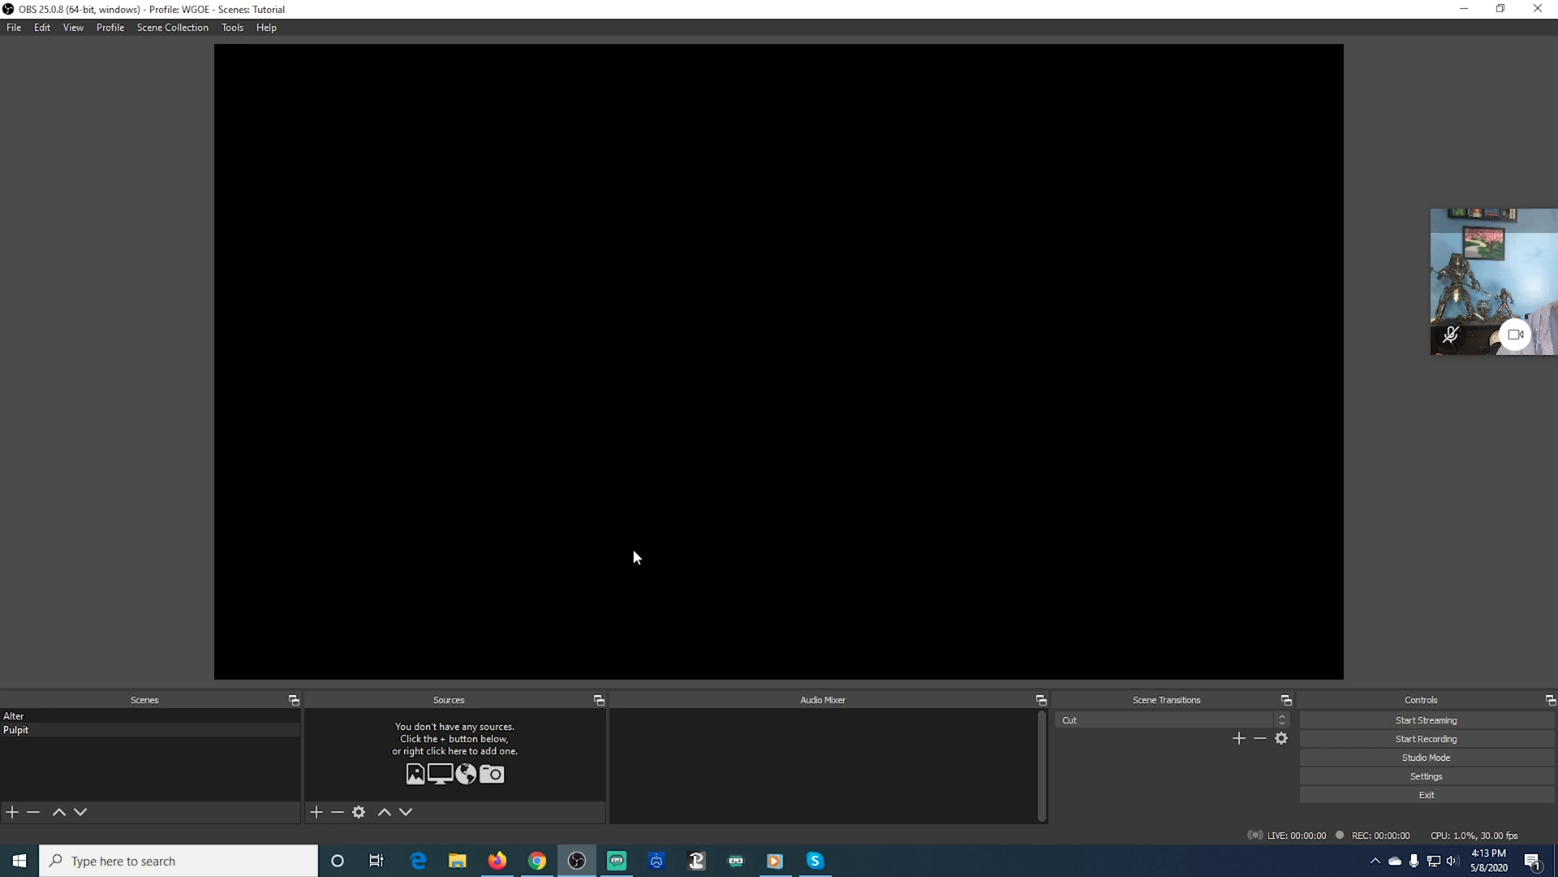
click(317, 811)
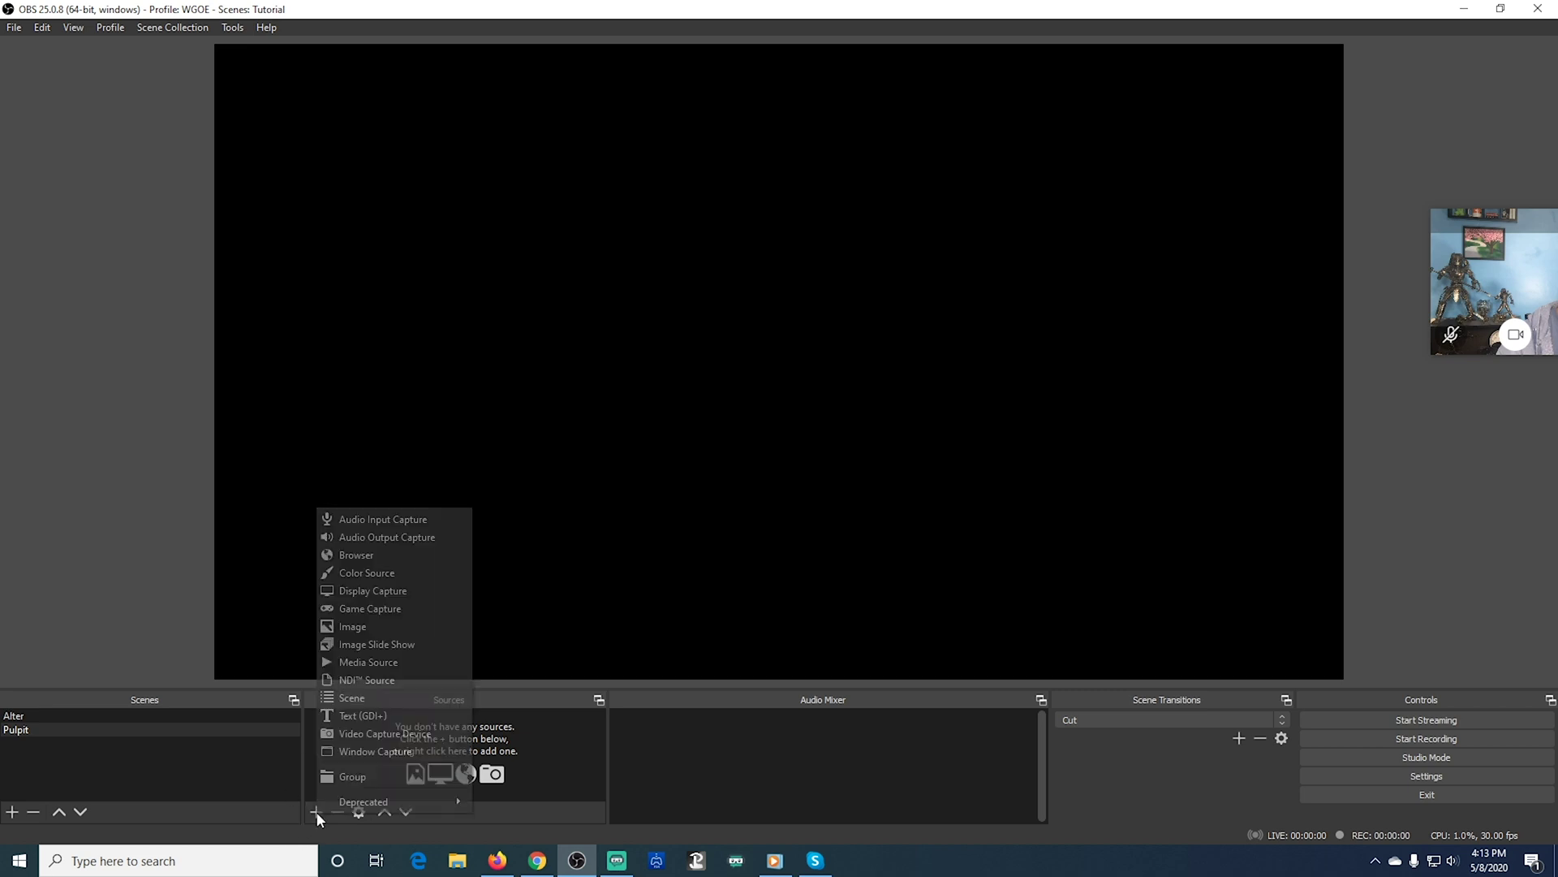
click(355, 680)
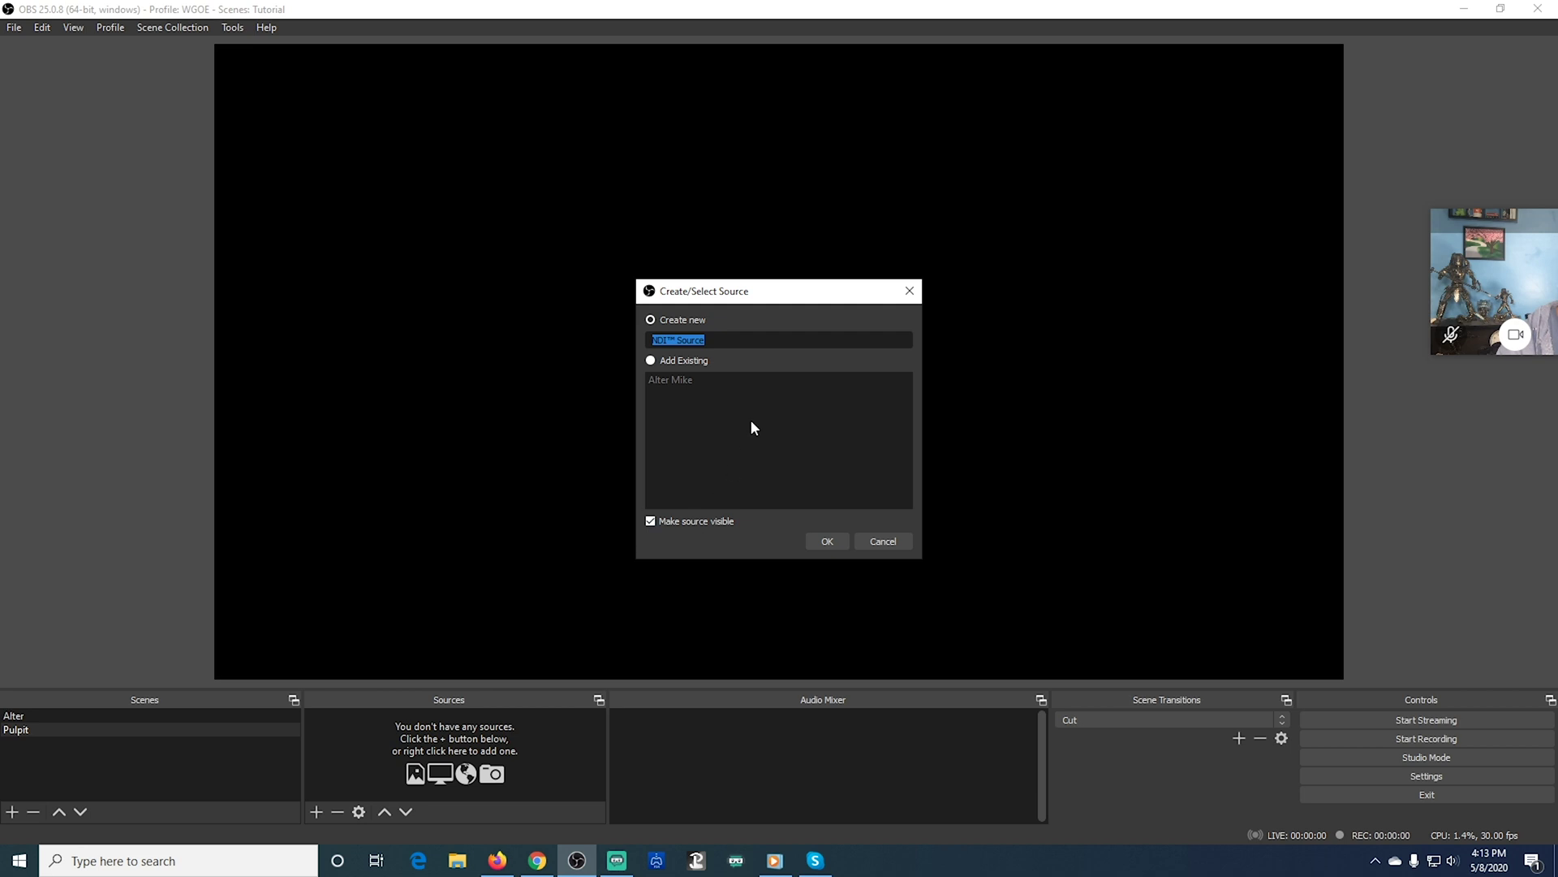
text(Pul)
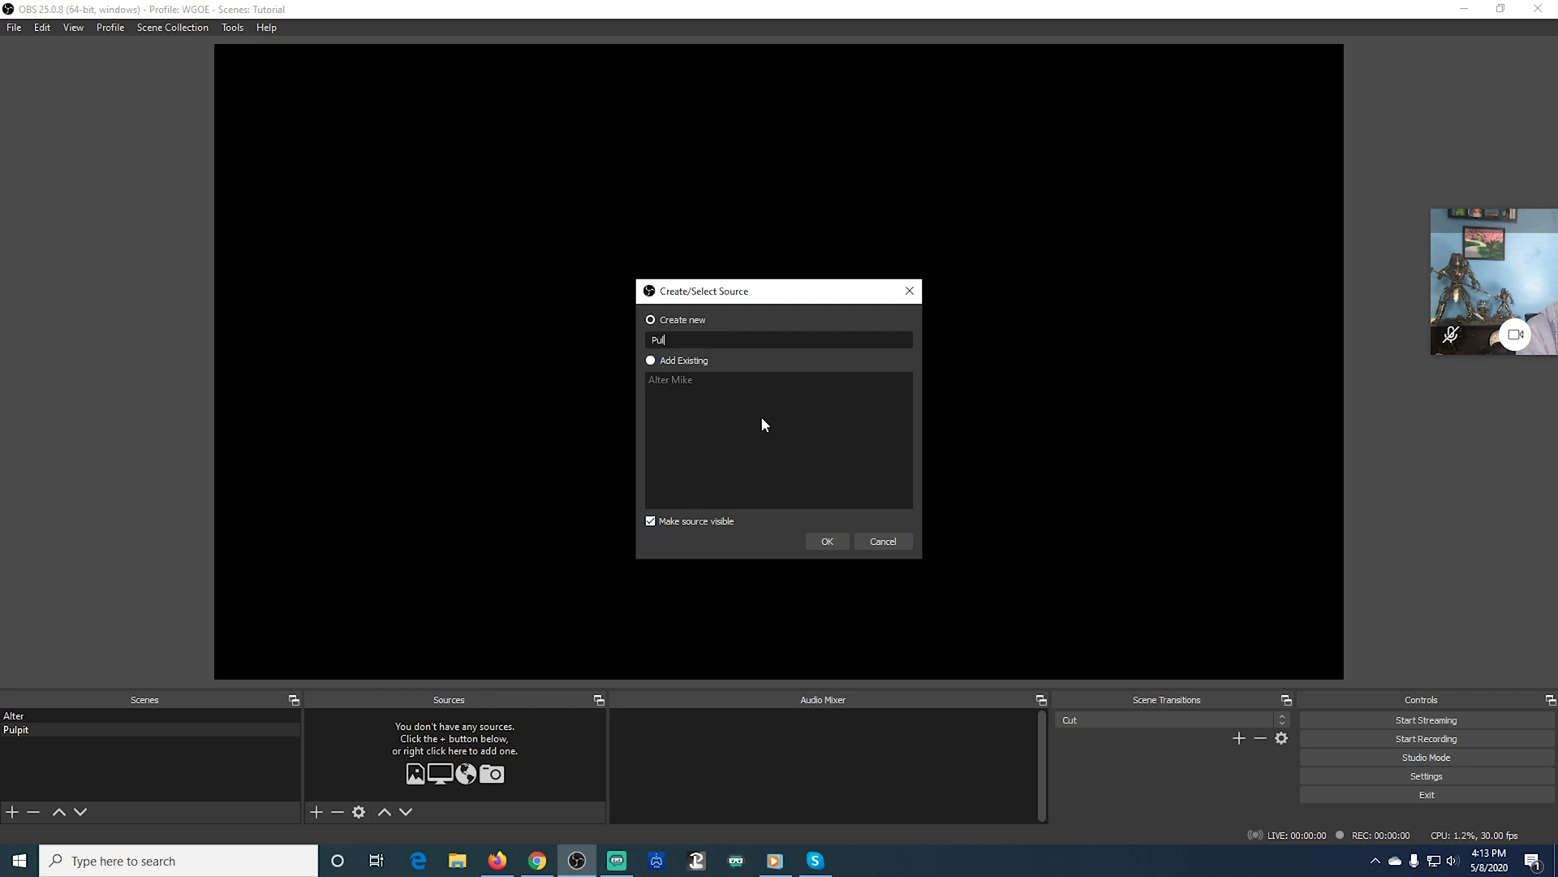
text(pit Mike)
click(825, 541)
click(1030, 523)
click(879, 549)
click(975, 717)
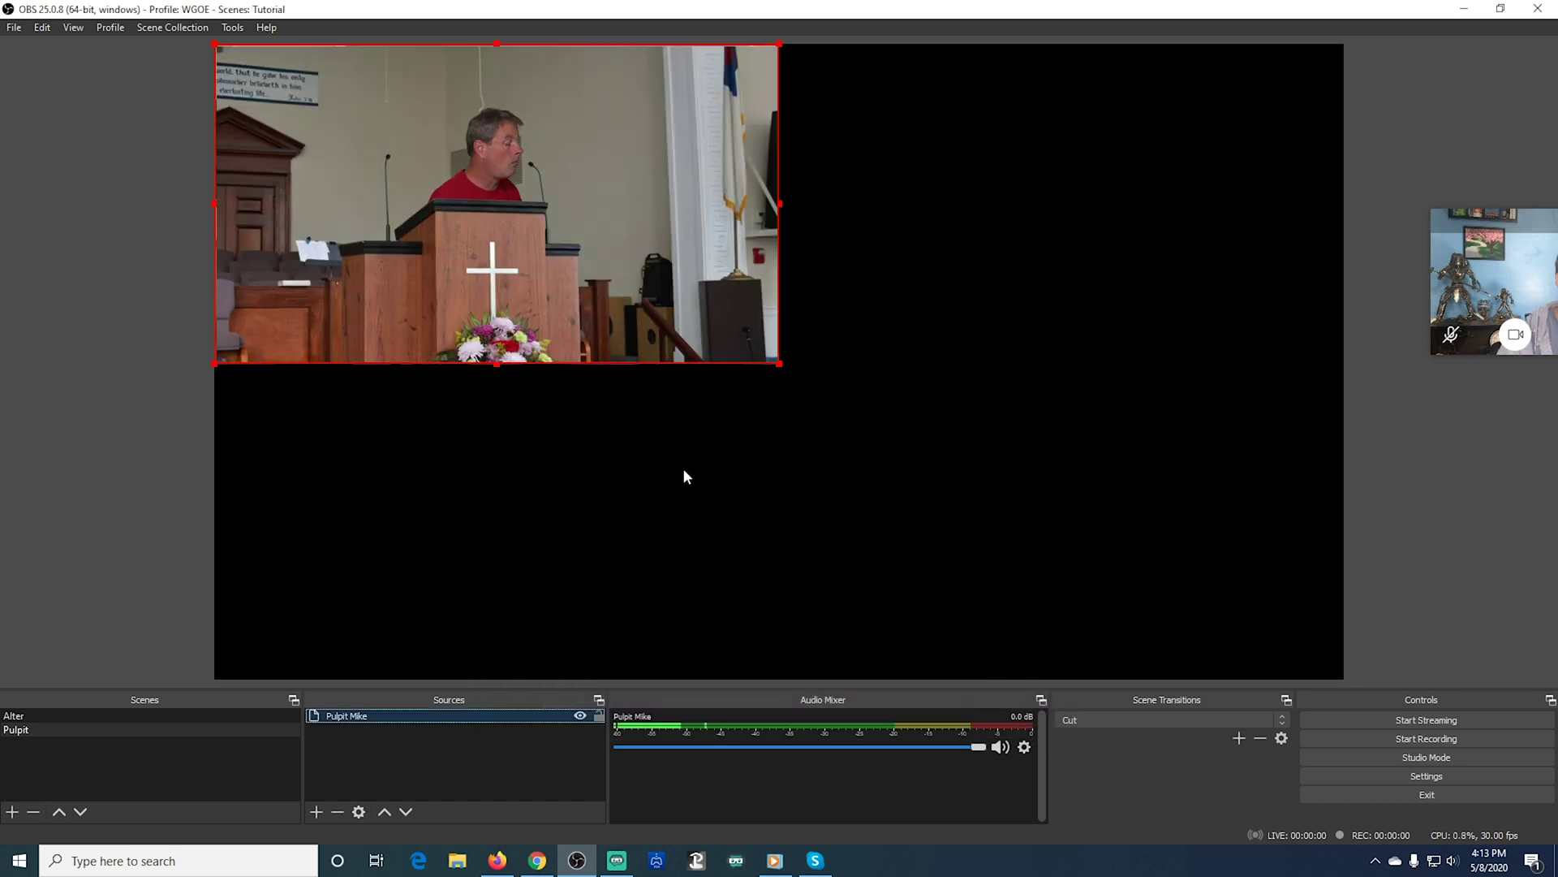
Fit the pulpit video to the screen and enlarge it past the canvas's lower-right corner to about 2113 × 1218.
right_click(487, 200)
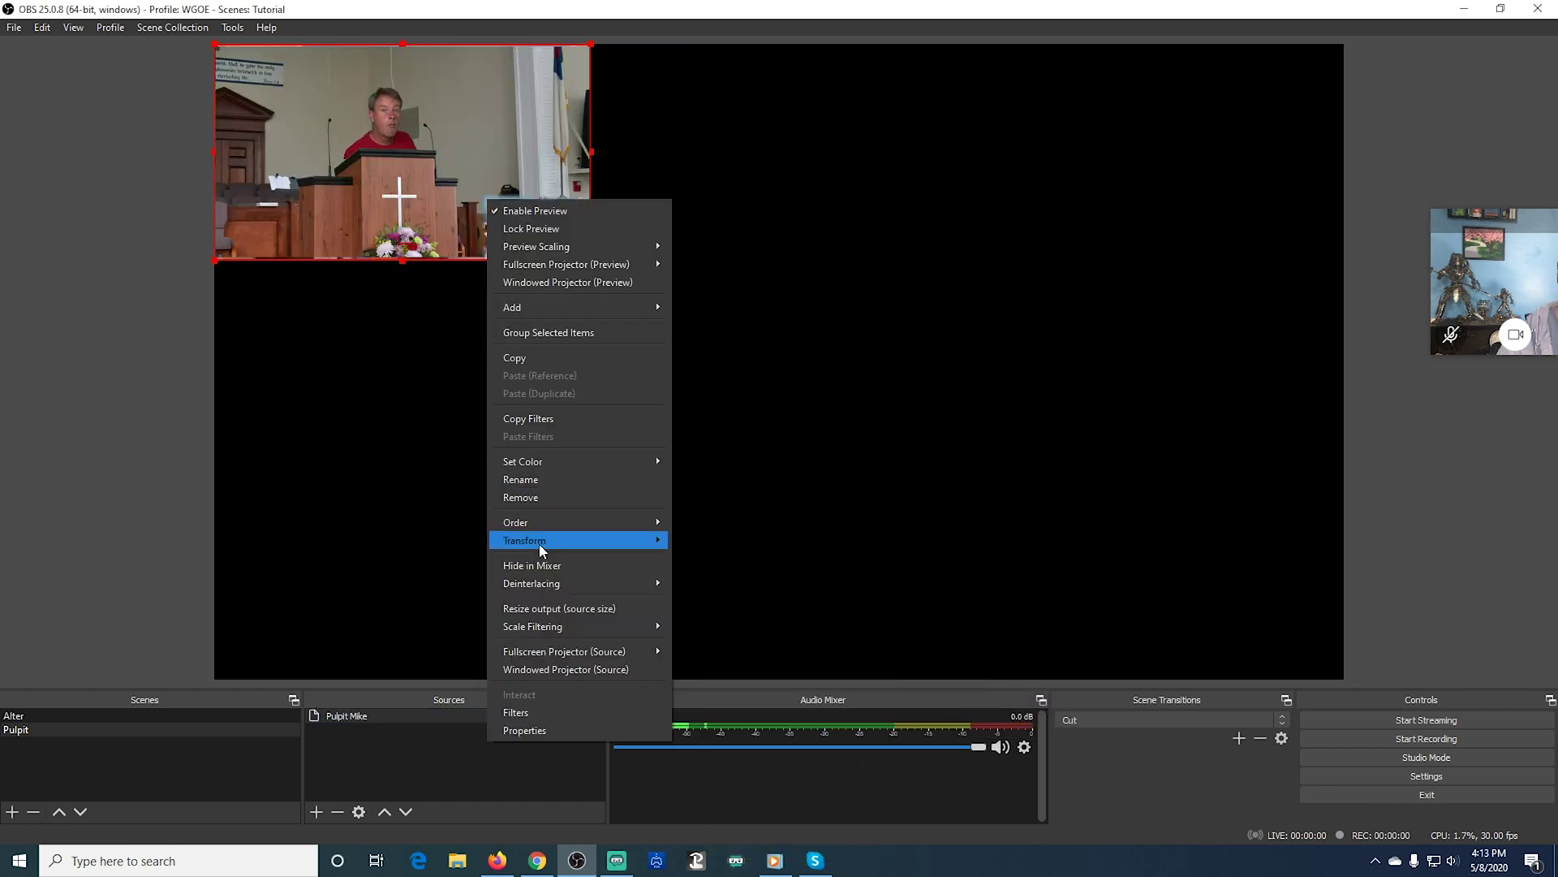
mouse_move(568, 540)
click(727, 731)
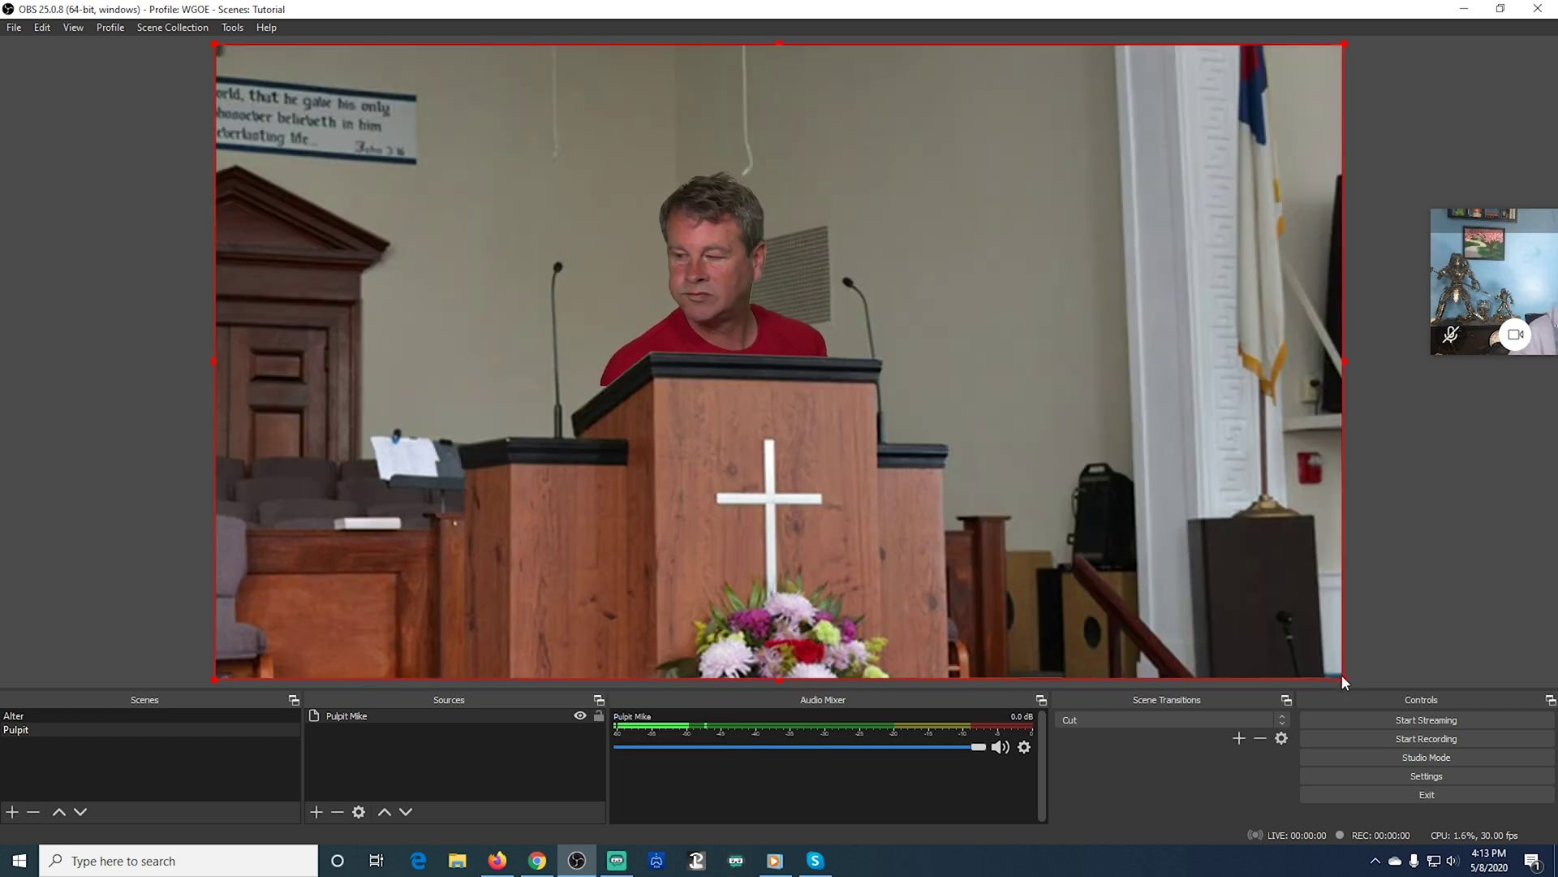
drag(1342, 680, 1462, 741)
Keep the pulpit video's bounding box type at Scale to inner bounds in its transform settings and lock the source.
mouse_move(453, 342)
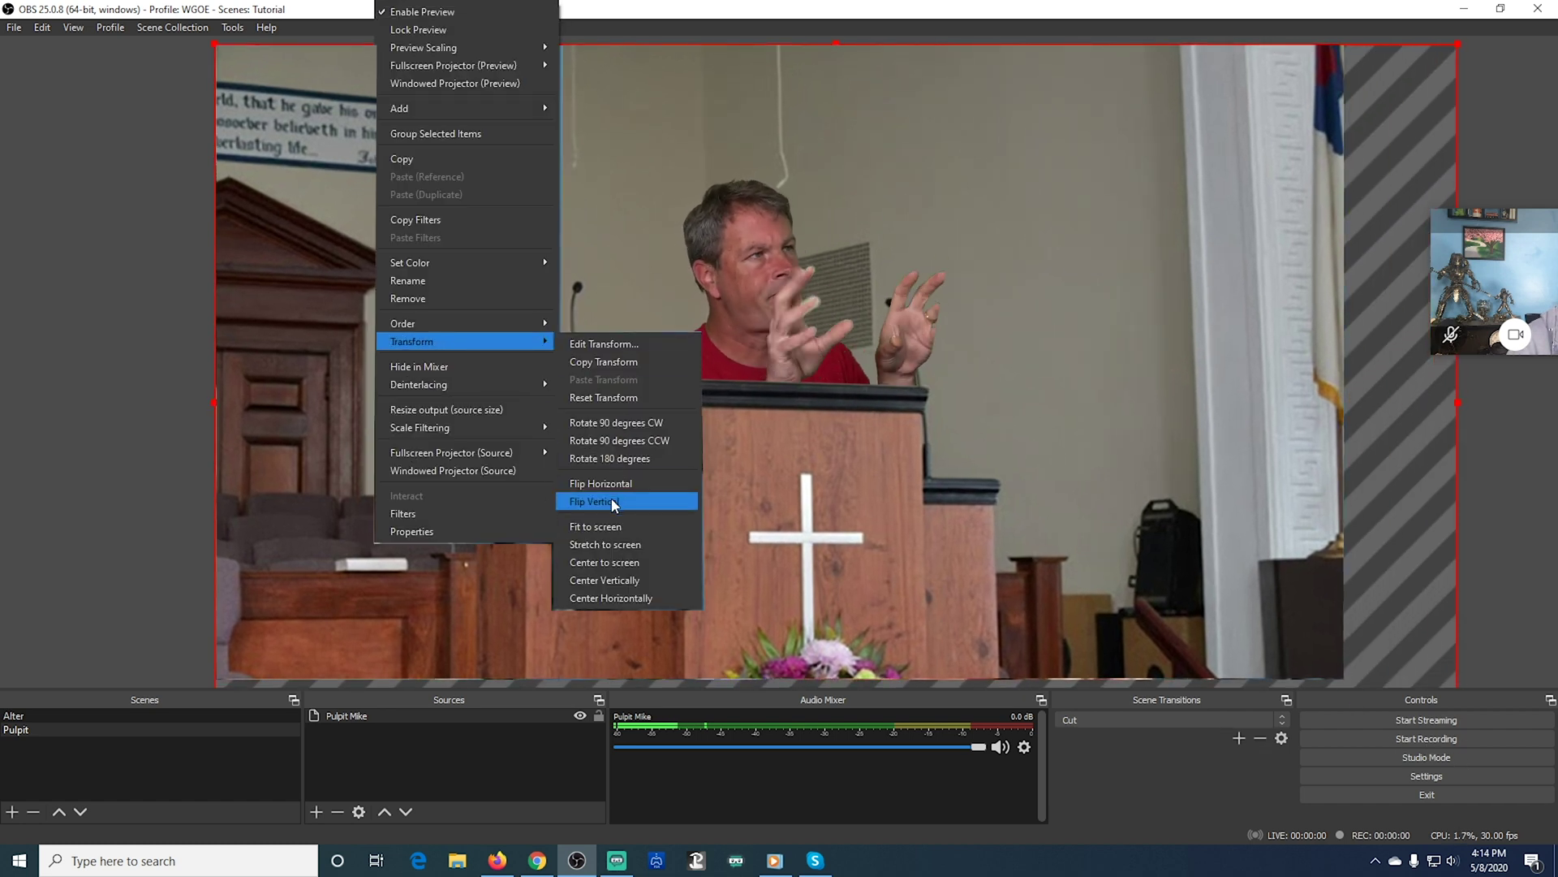
click(607, 344)
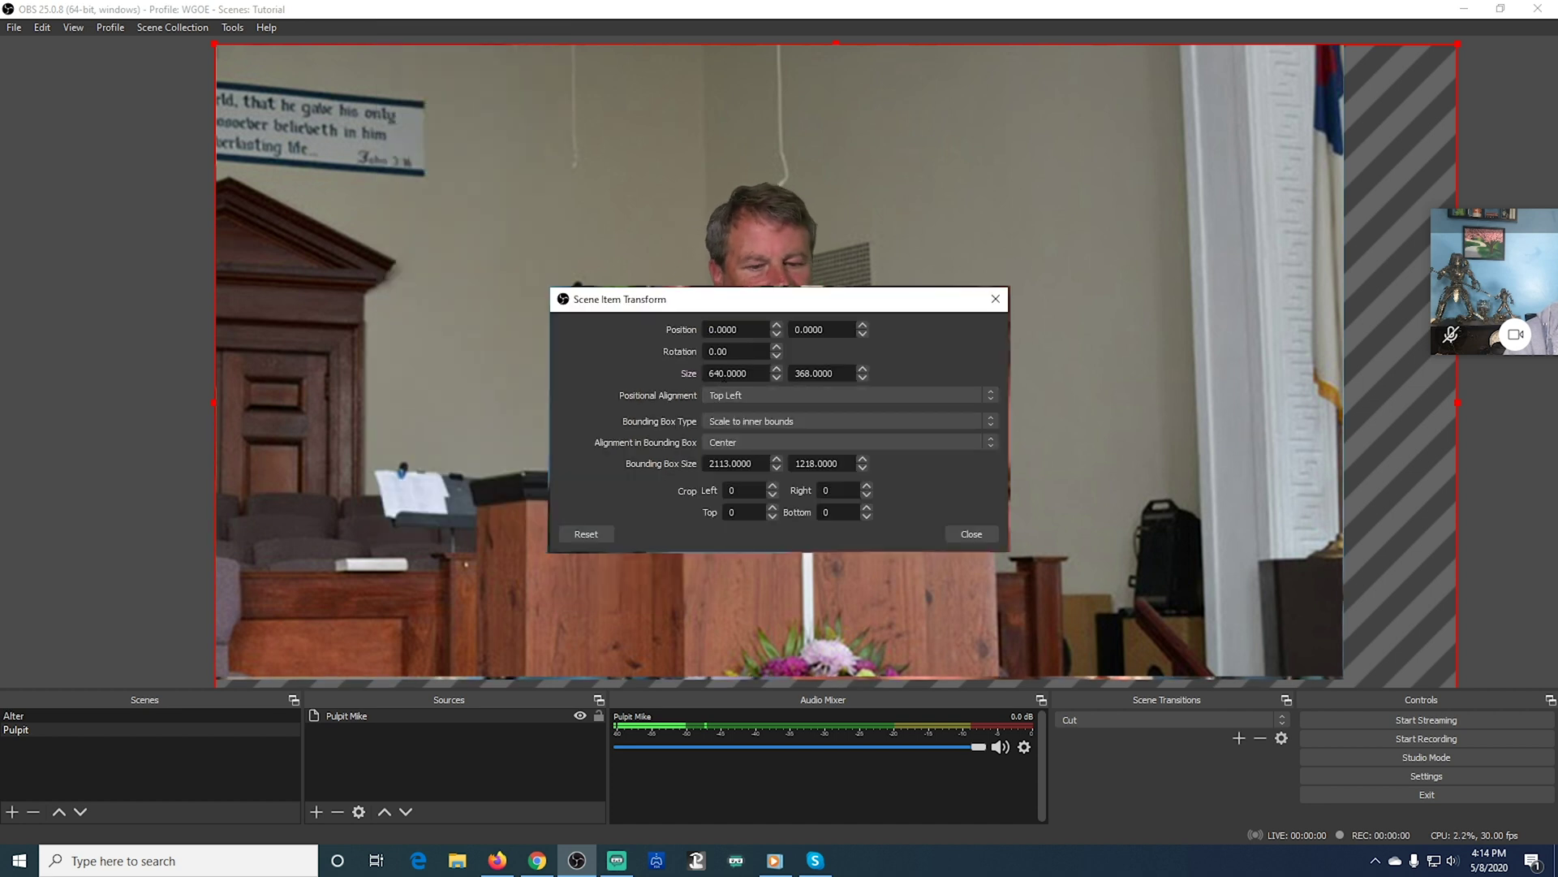
click(988, 431)
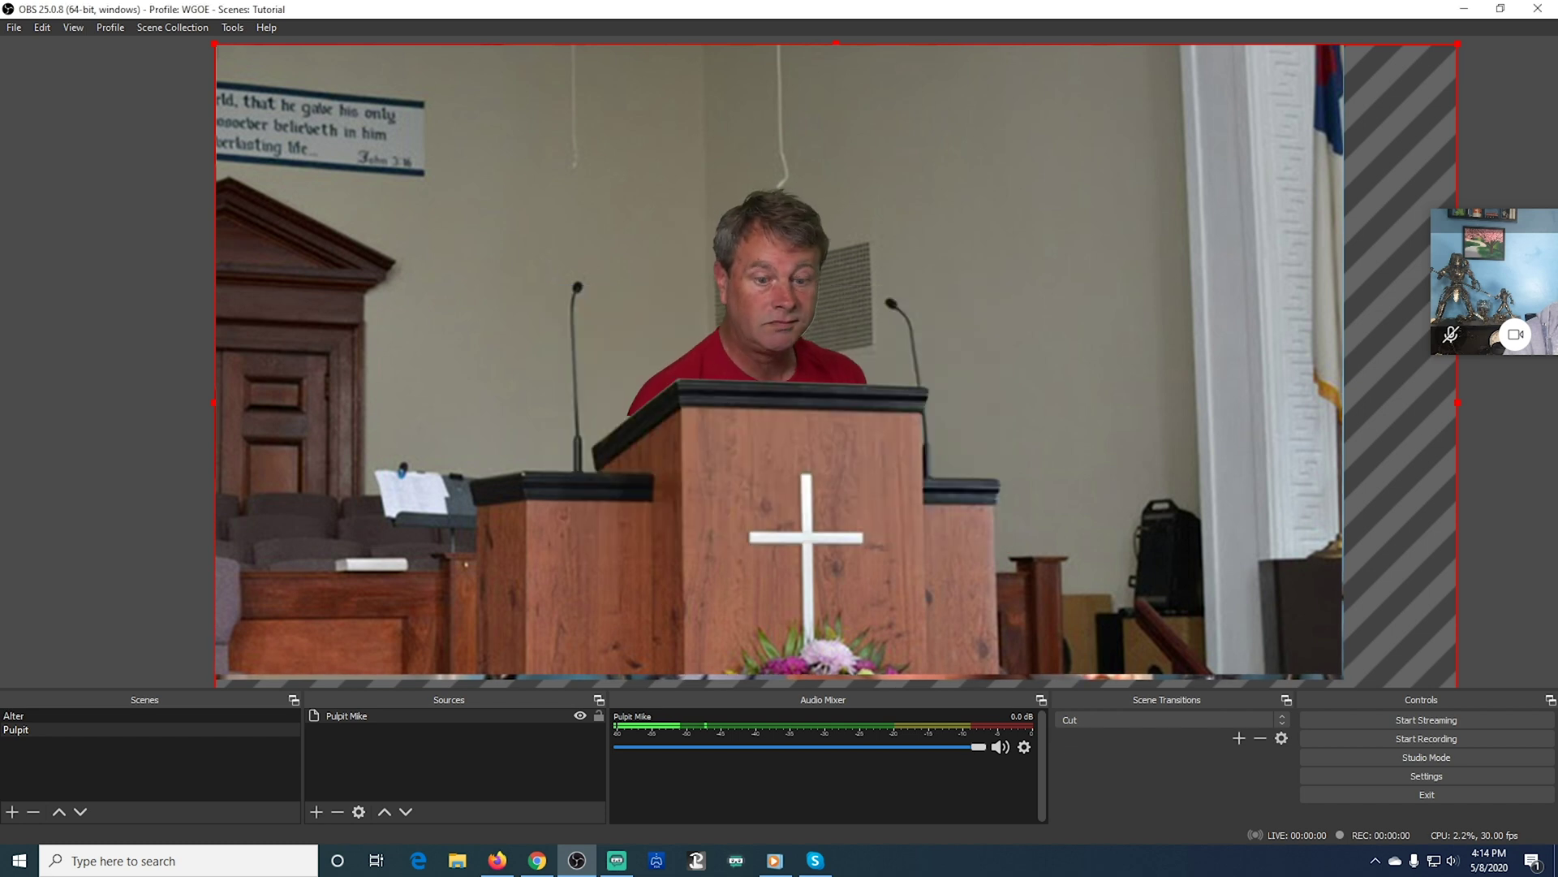
click(598, 717)
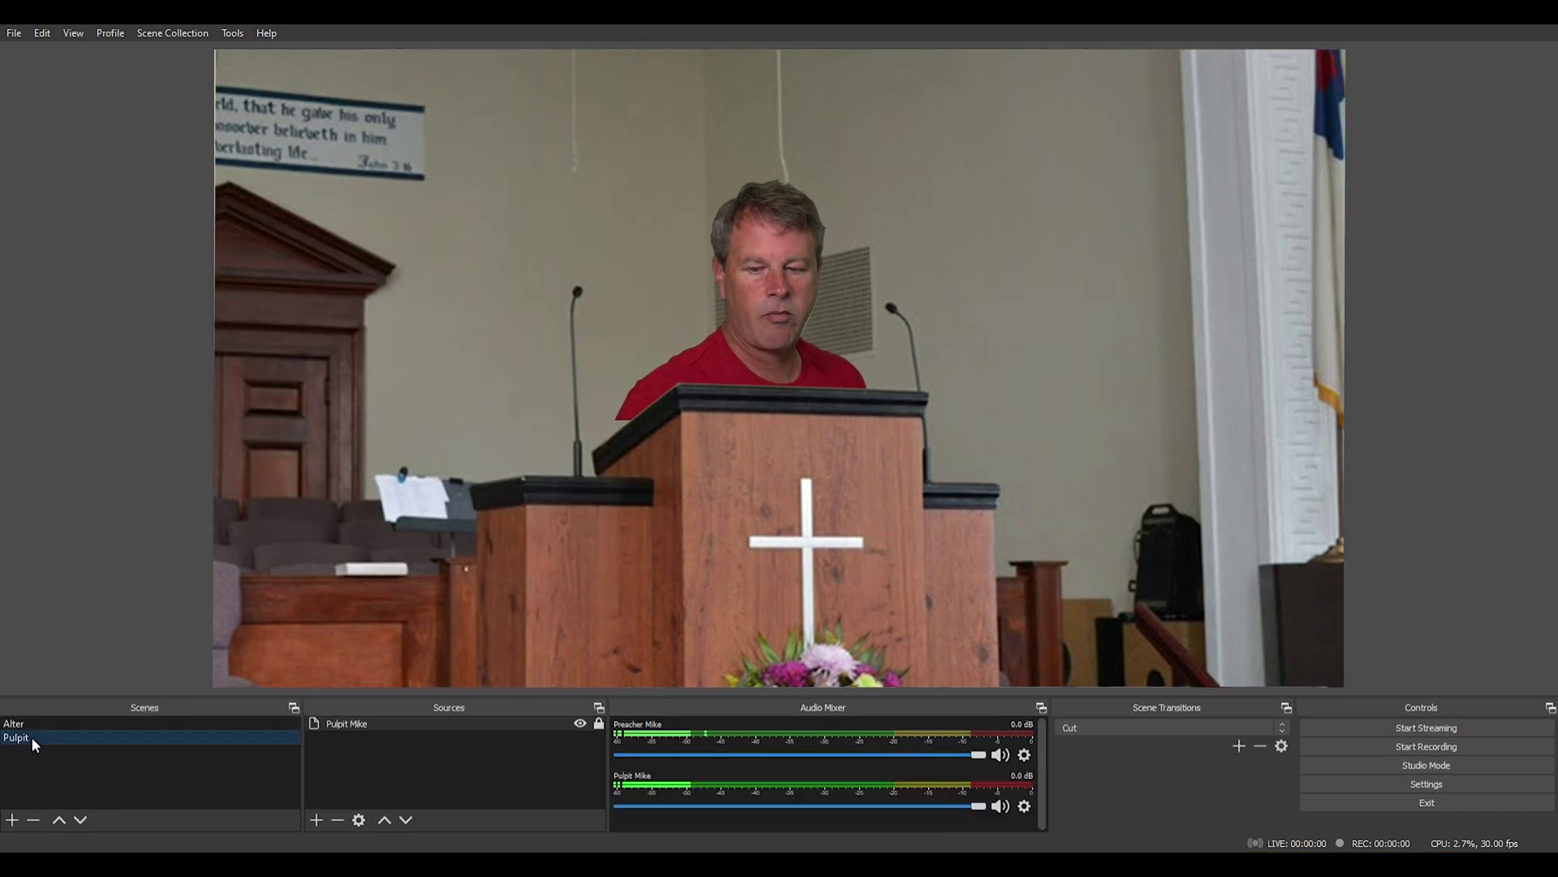
Switch the output to the Pulpit scene to test changing between the two scenes.
click(31, 730)
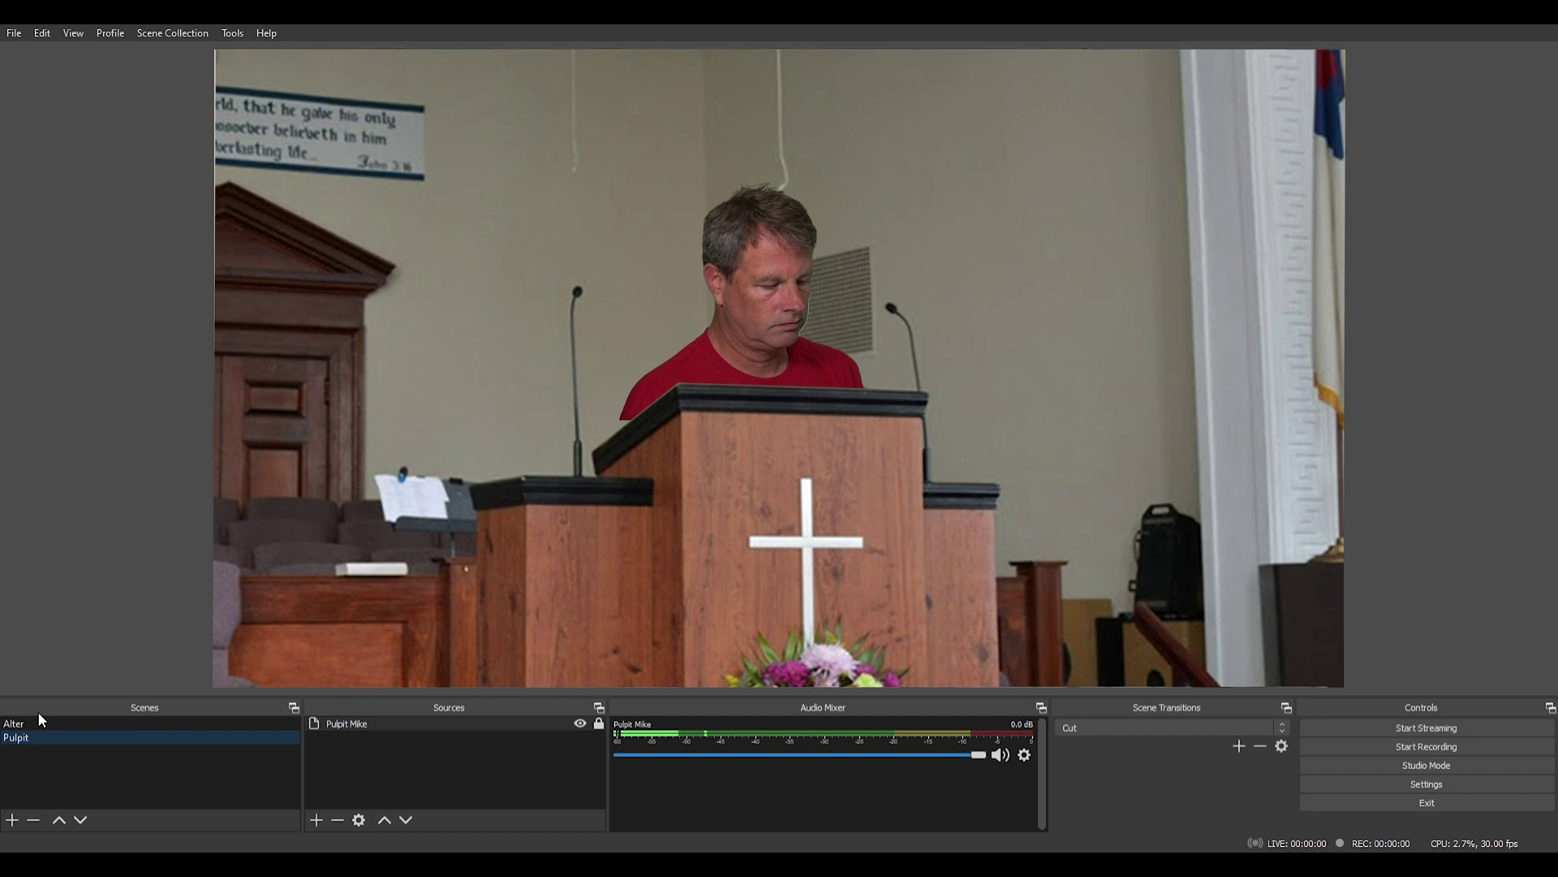
Switch the output back and forth between the Alter and Pulpit scenes to check both feeds, finishing on Pulpit.
click(37, 724)
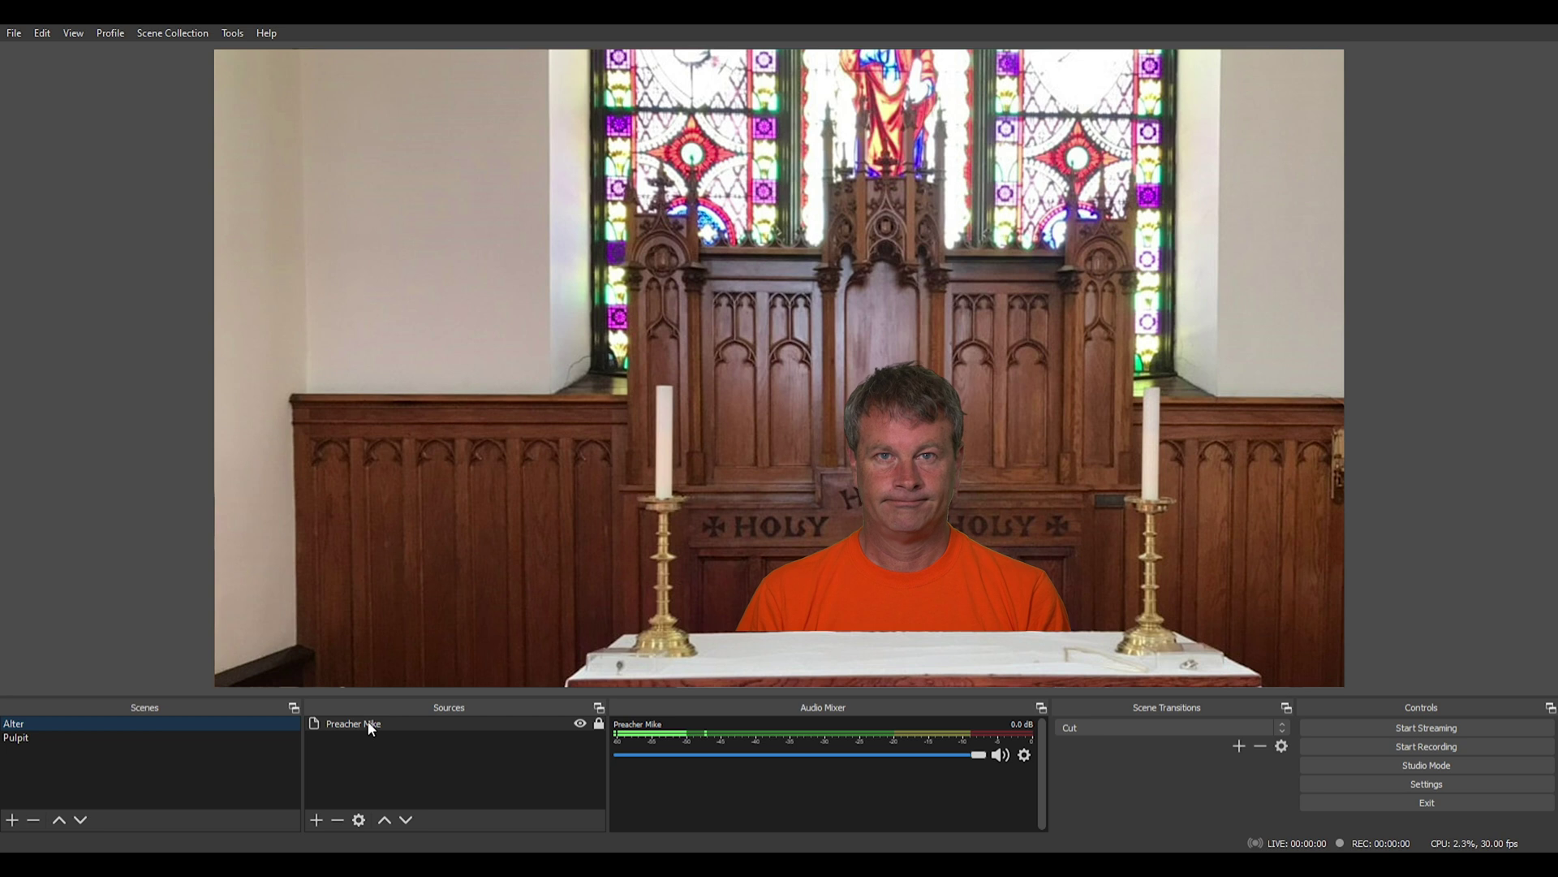
click(35, 738)
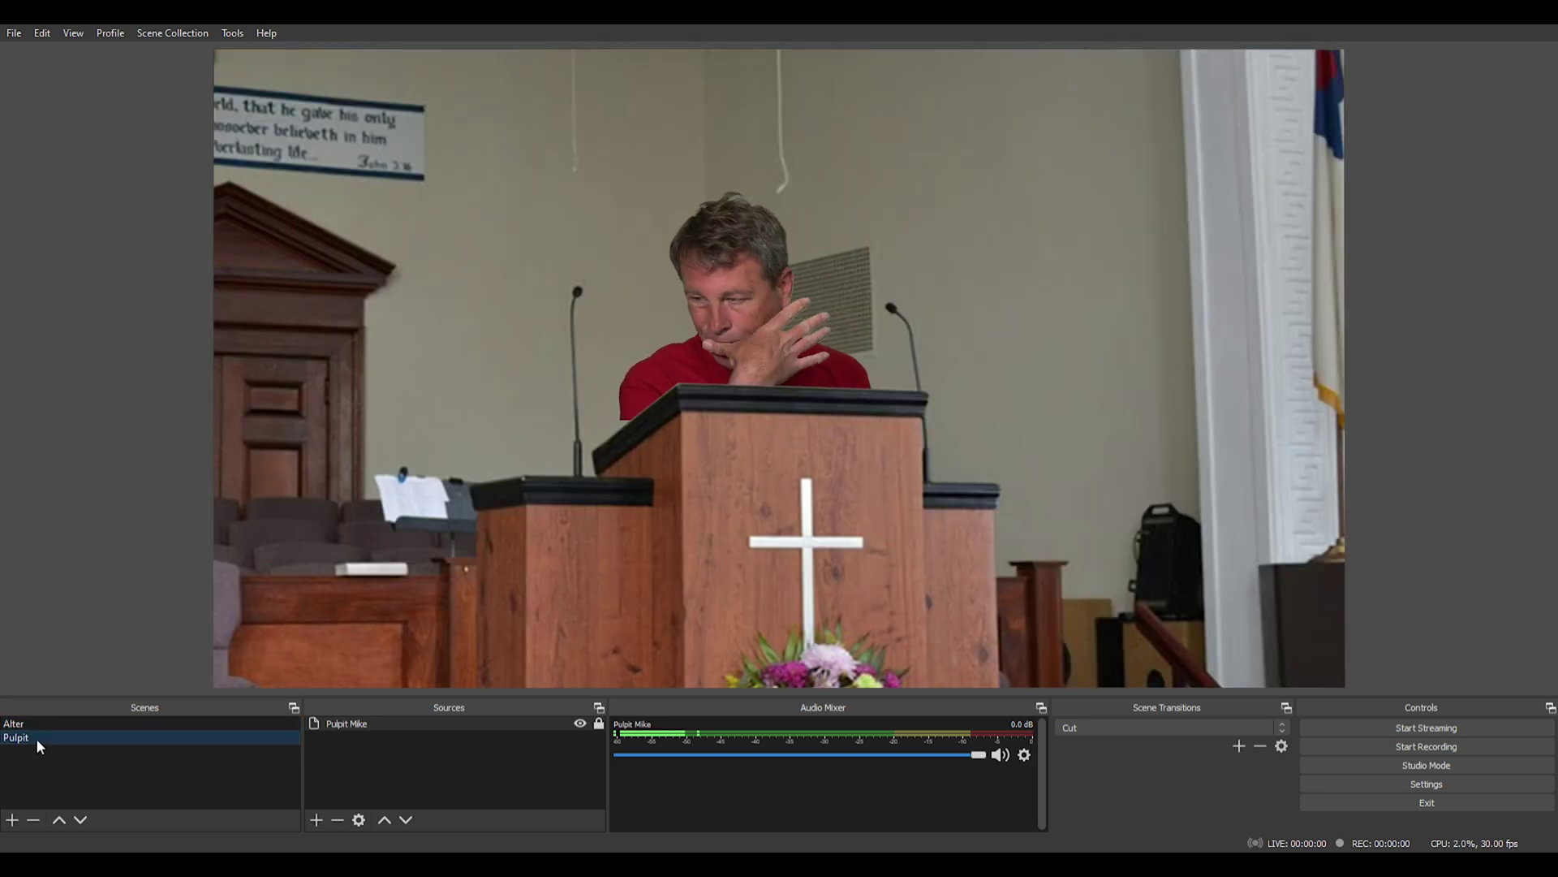
click(56, 720)
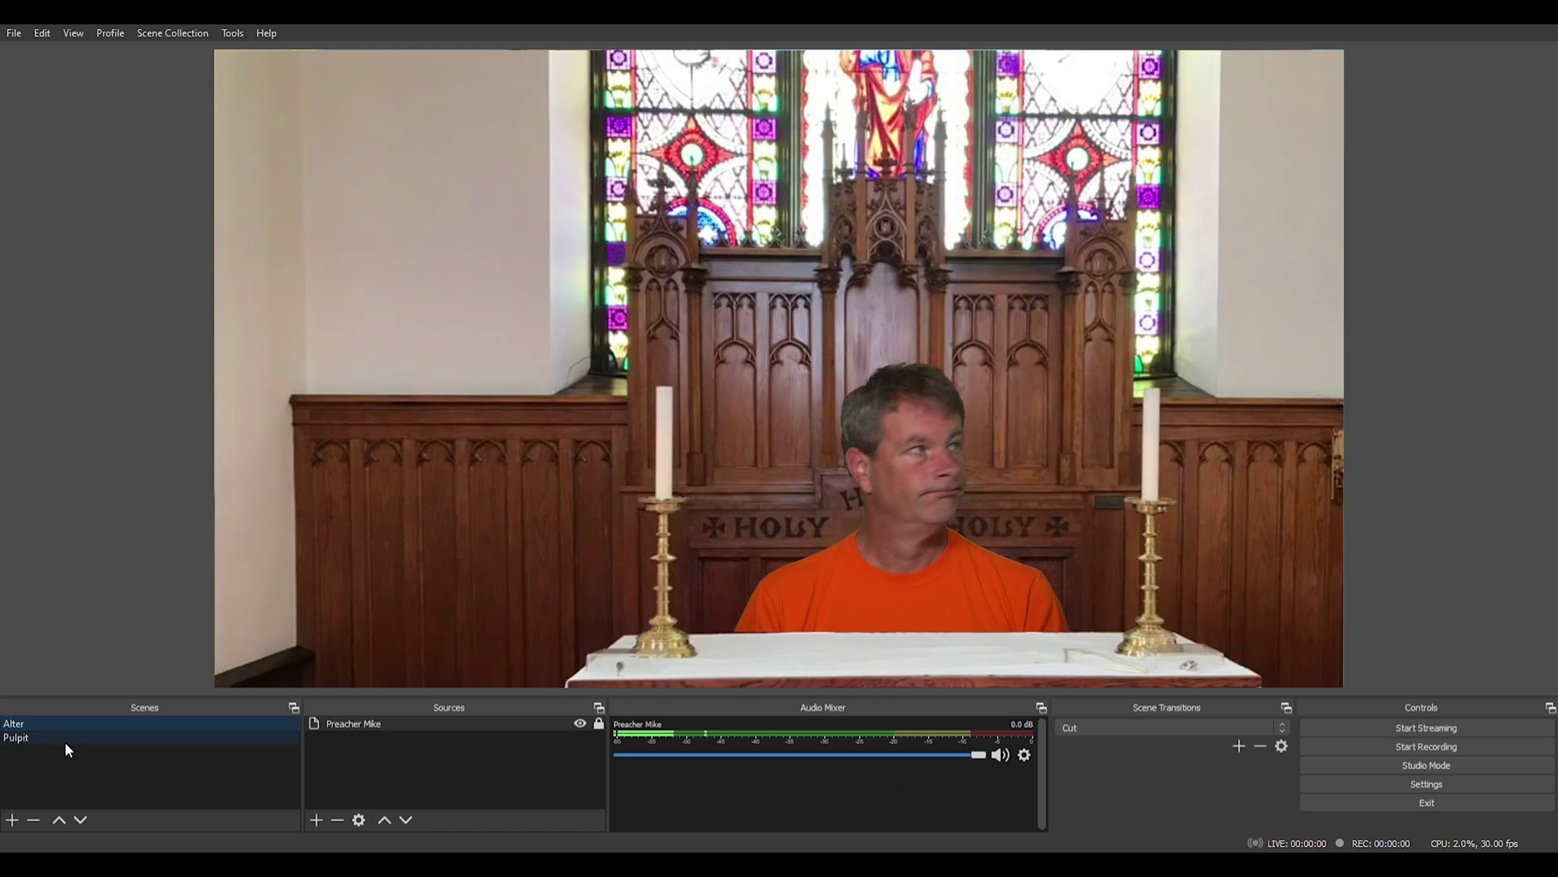
click(65, 739)
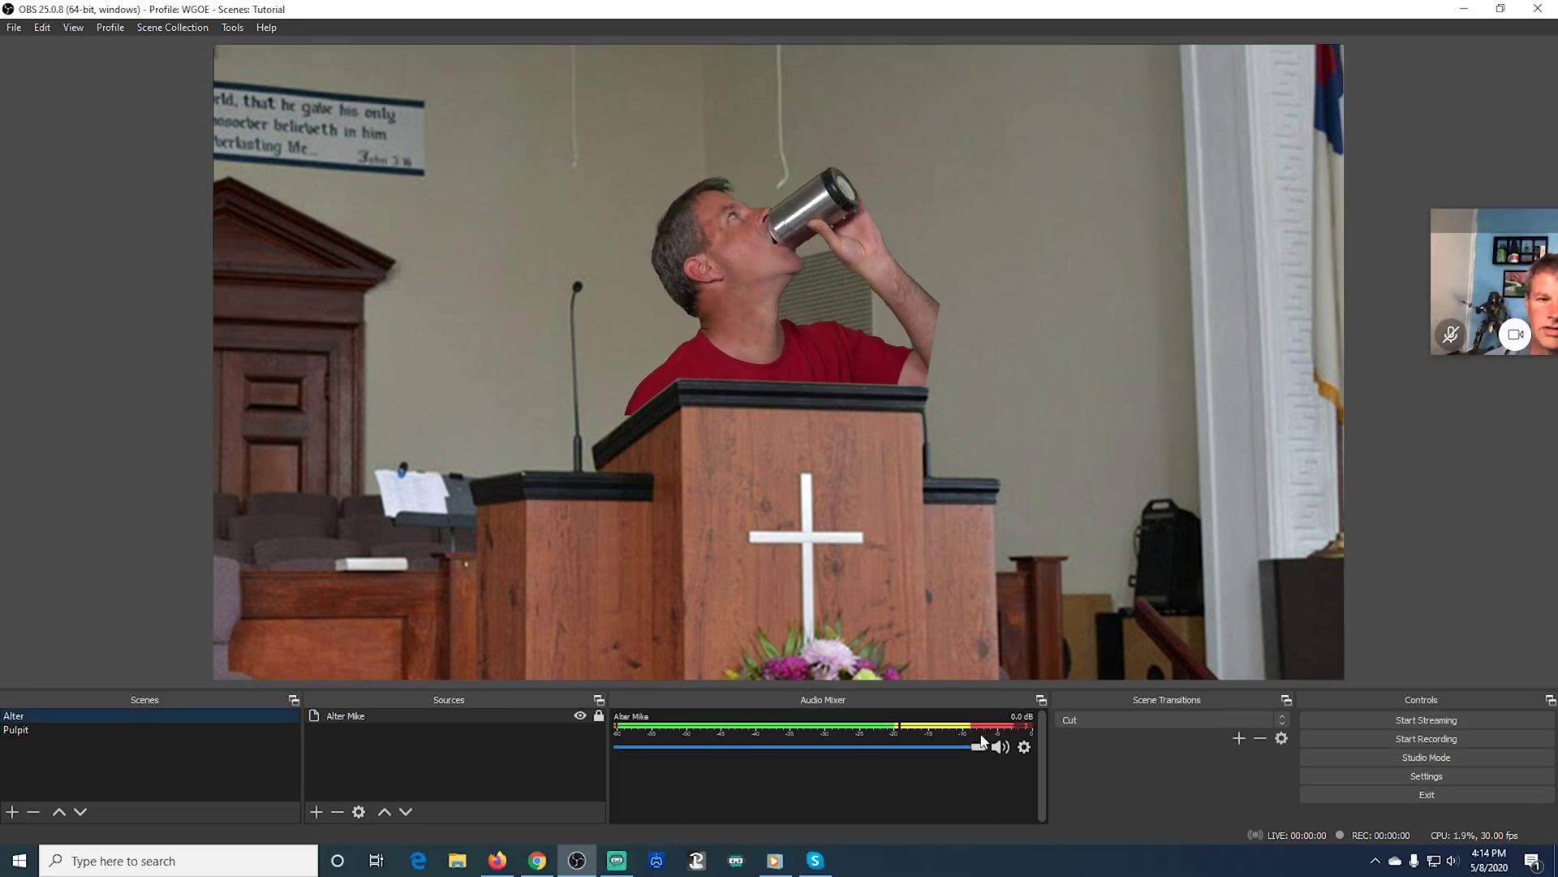
Lower the Alter source's audio level to -5.0 dB and set the computer's speaker volume to 0.
drag(970, 751, 914, 750)
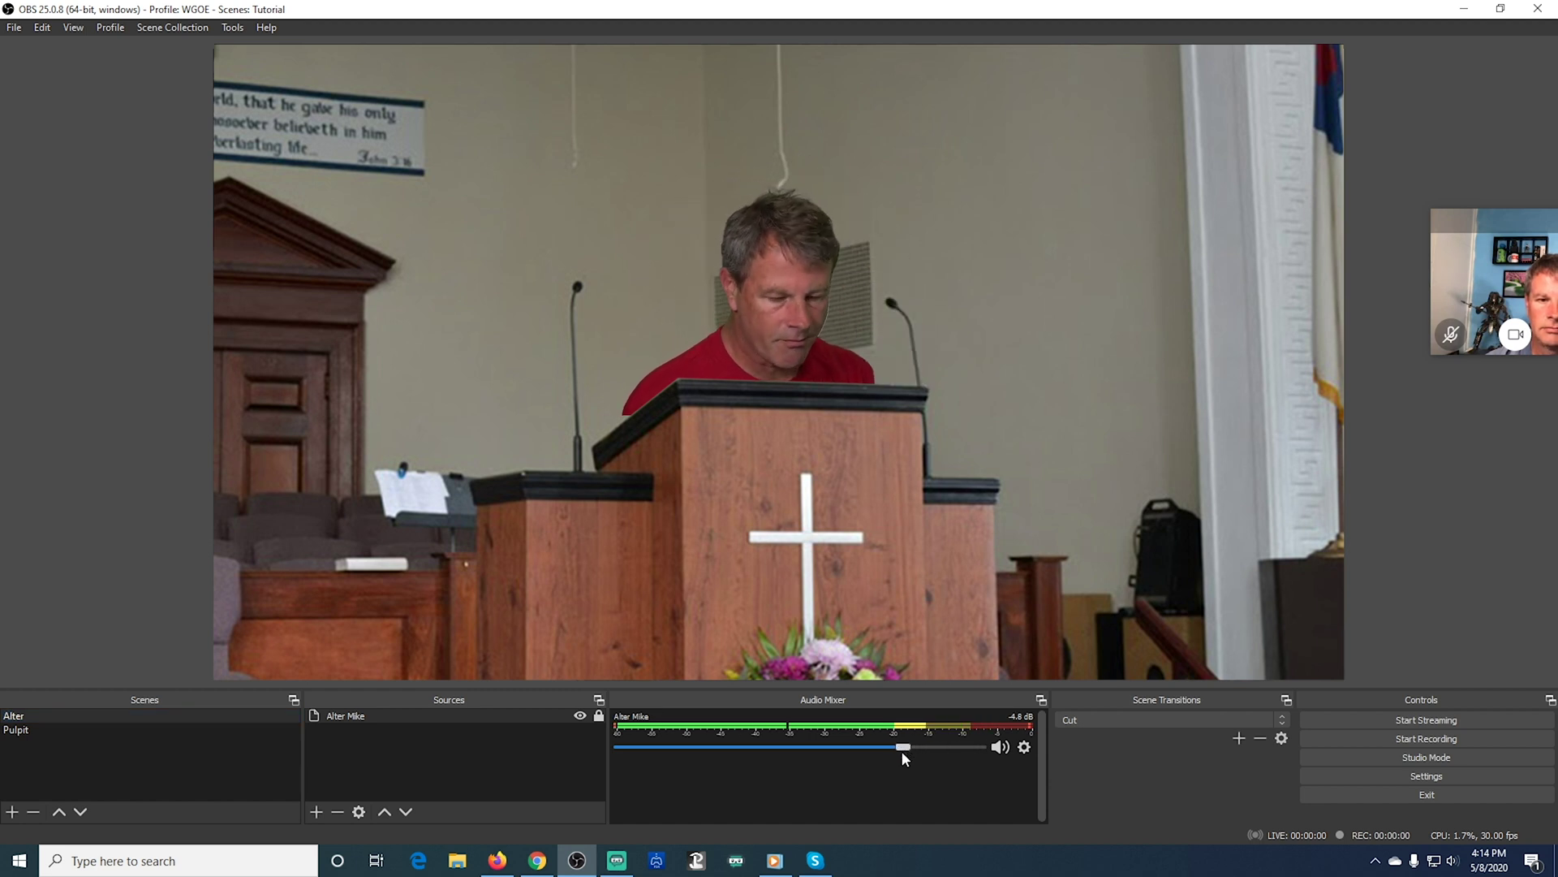
click(1452, 860)
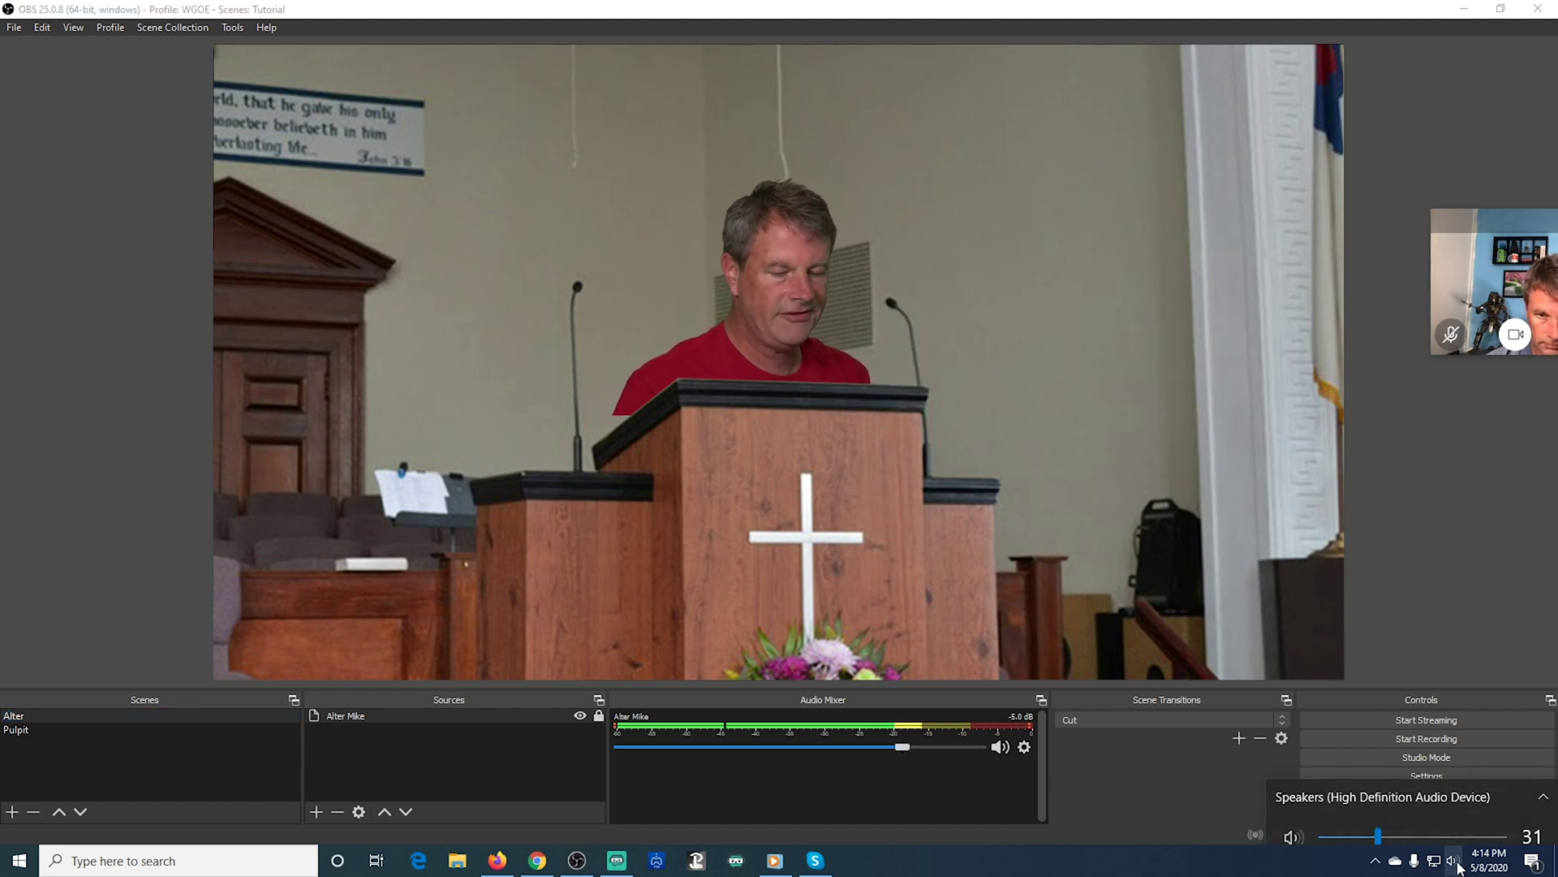
drag(1323, 821, 1316, 821)
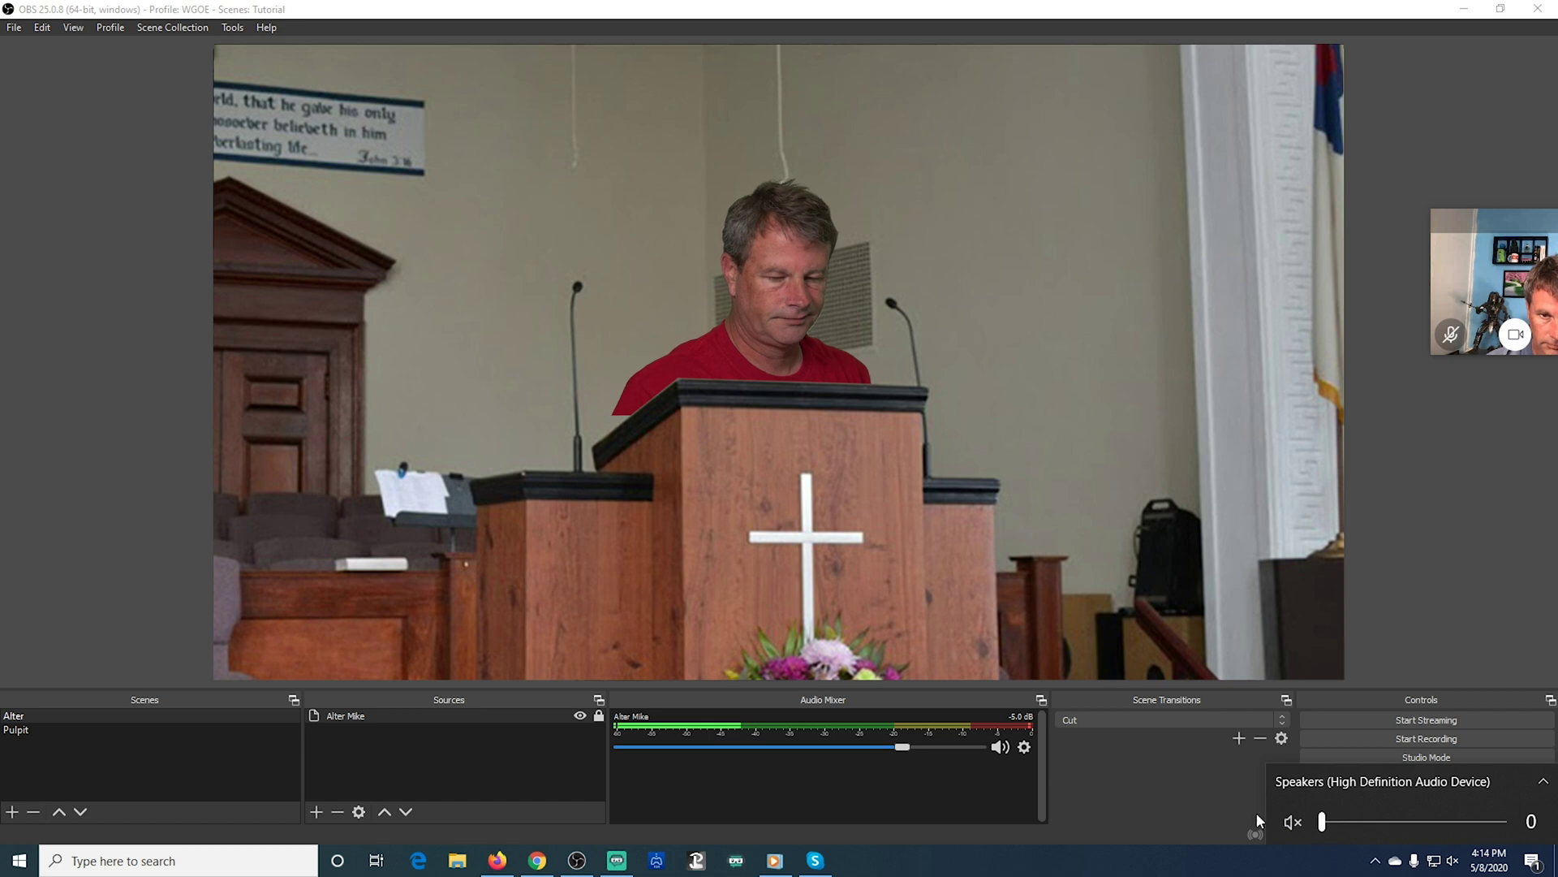